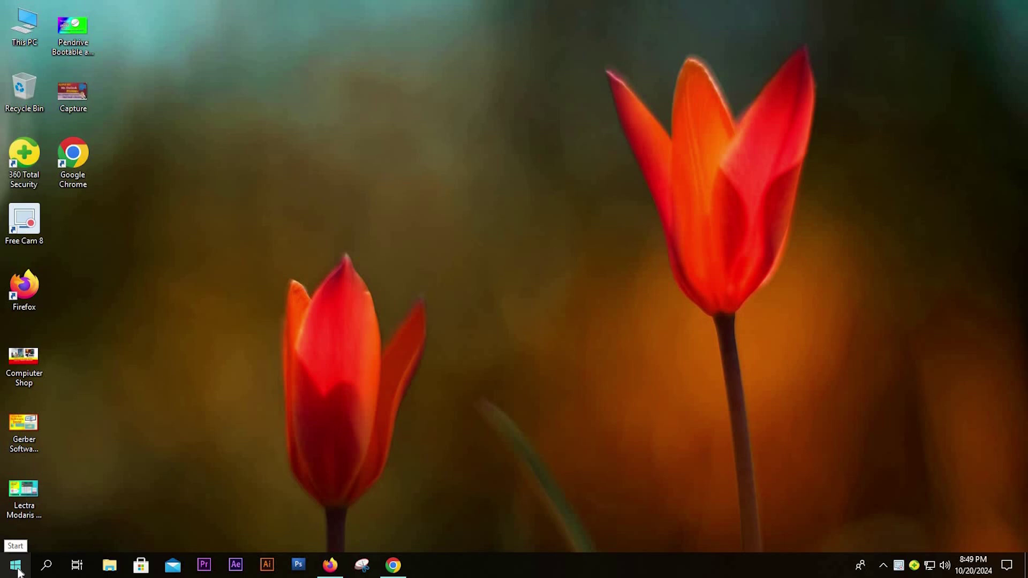
Step: Launch Microsoft Outlook 2010 from the Microsoft Office group in the Start menu's app list
{"action": "left_click", "coordinate": [15, 565]}
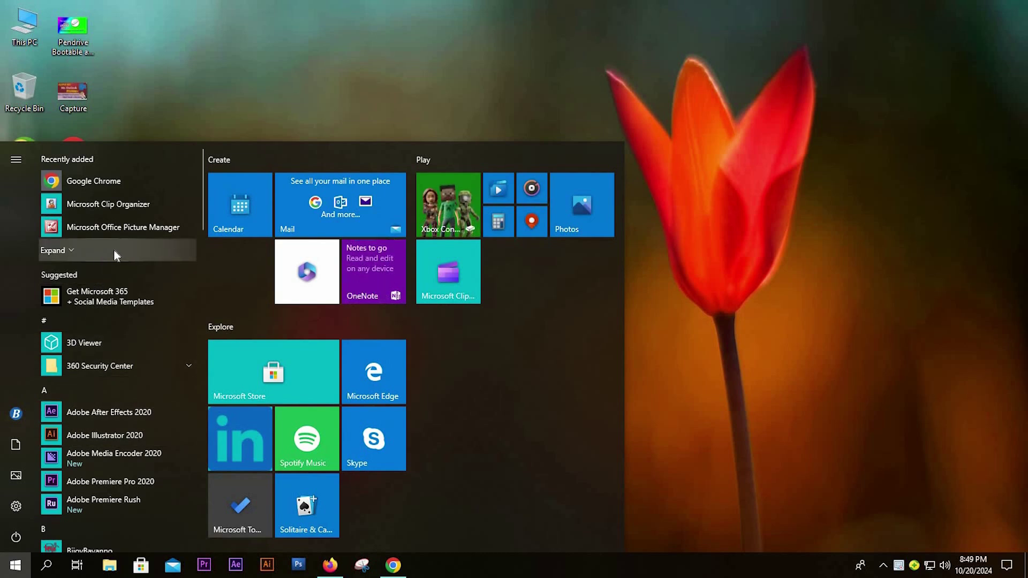
{"action": "scroll", "coordinate": [116, 248], "scroll_direction": "down", "scroll_amount": 3}
{"action": "scroll", "coordinate": [116, 248], "scroll_direction": "down", "scroll_amount": 1}
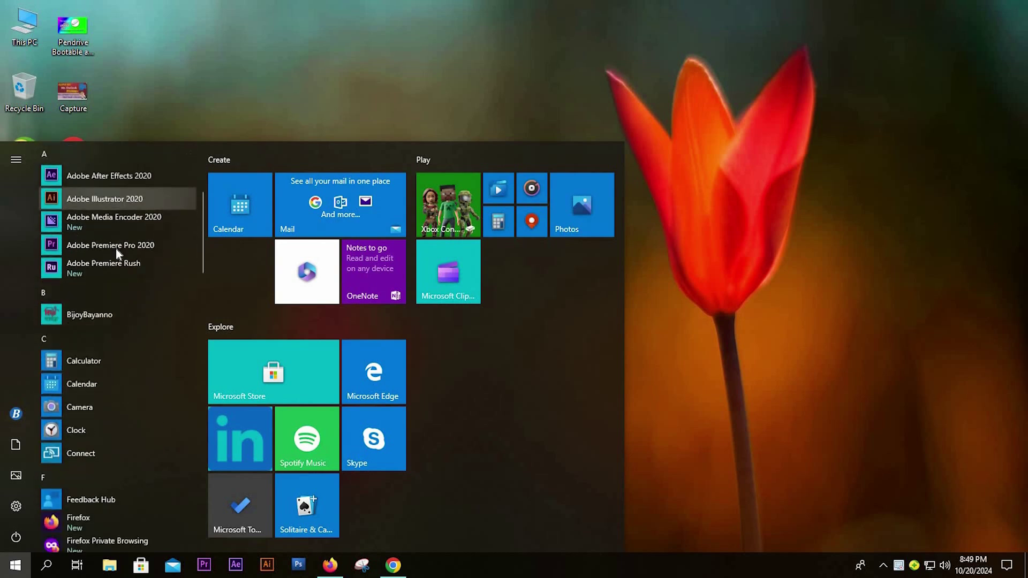
{"action": "scroll", "coordinate": [116, 249], "scroll_direction": "down", "scroll_amount": 3}
{"action": "scroll", "coordinate": [116, 248], "scroll_direction": "down", "scroll_amount": 1}
{"action": "scroll", "coordinate": [116, 248], "scroll_direction": "down", "scroll_amount": 3}
{"action": "scroll", "coordinate": [116, 248], "scroll_direction": "down", "scroll_amount": 2}
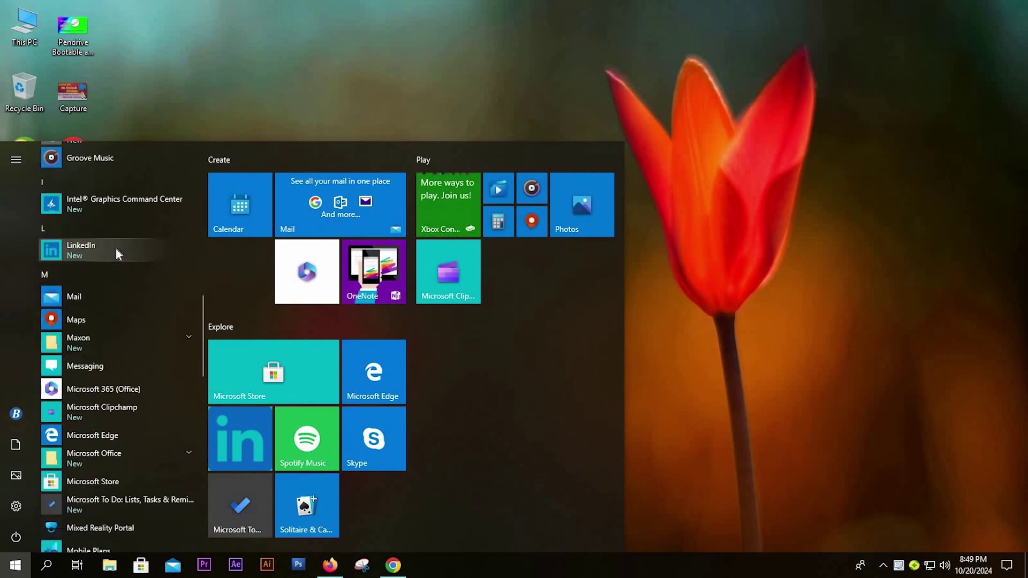
{"action": "scroll", "coordinate": [116, 249], "scroll_direction": "down", "scroll_amount": 2}
{"action": "scroll", "coordinate": [116, 249], "scroll_direction": "down", "scroll_amount": 3}
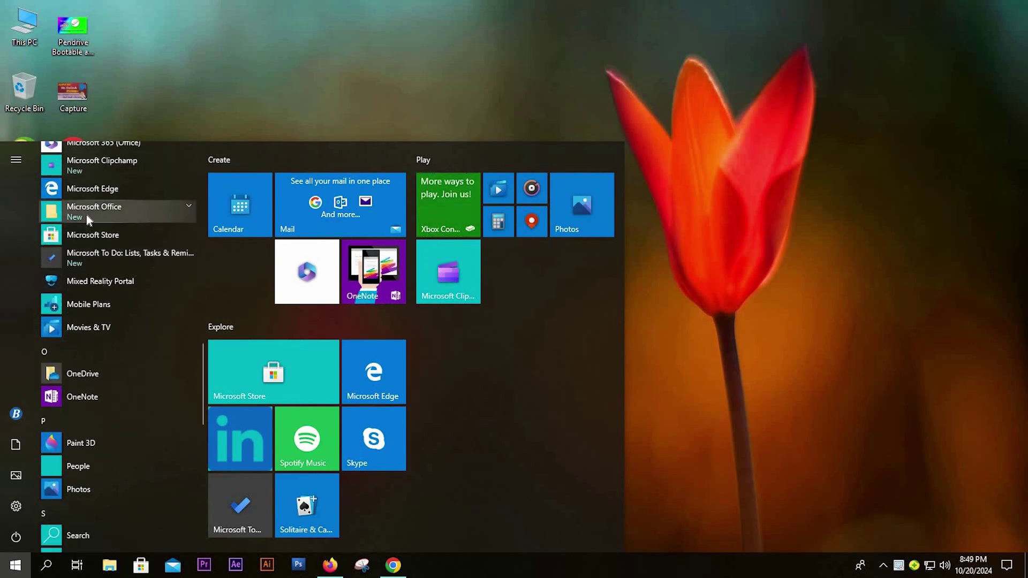
{"action": "left_click", "coordinate": [172, 210]}
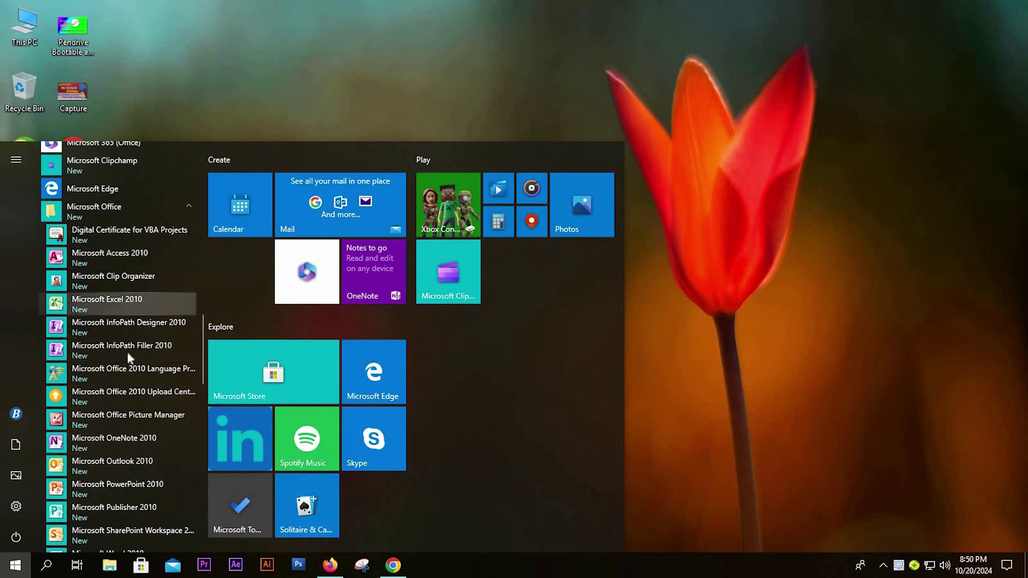
{"action": "scroll", "coordinate": [117, 396], "scroll_direction": "down", "scroll_amount": 1}
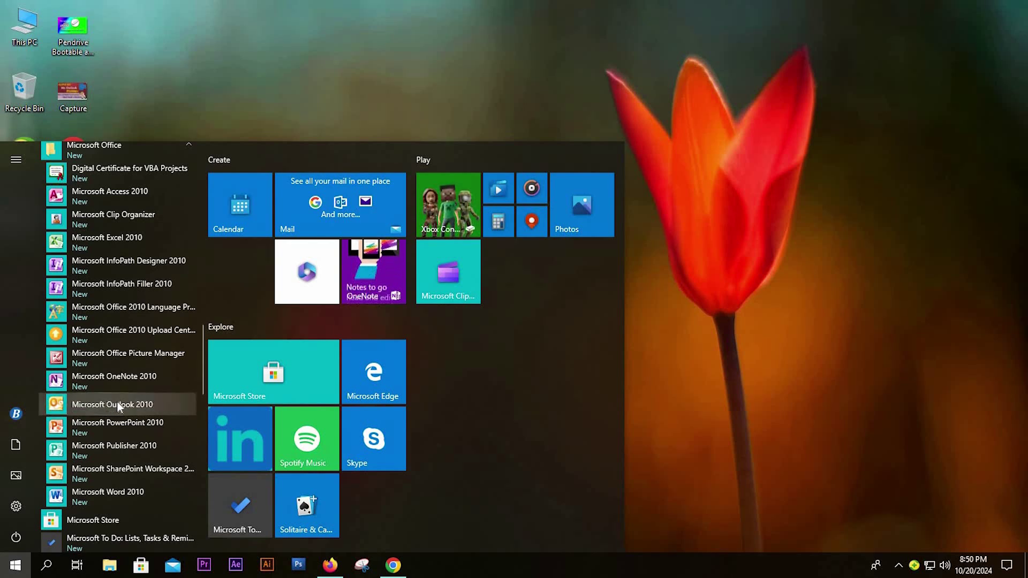
{"action": "left_click", "coordinate": [125, 406]}
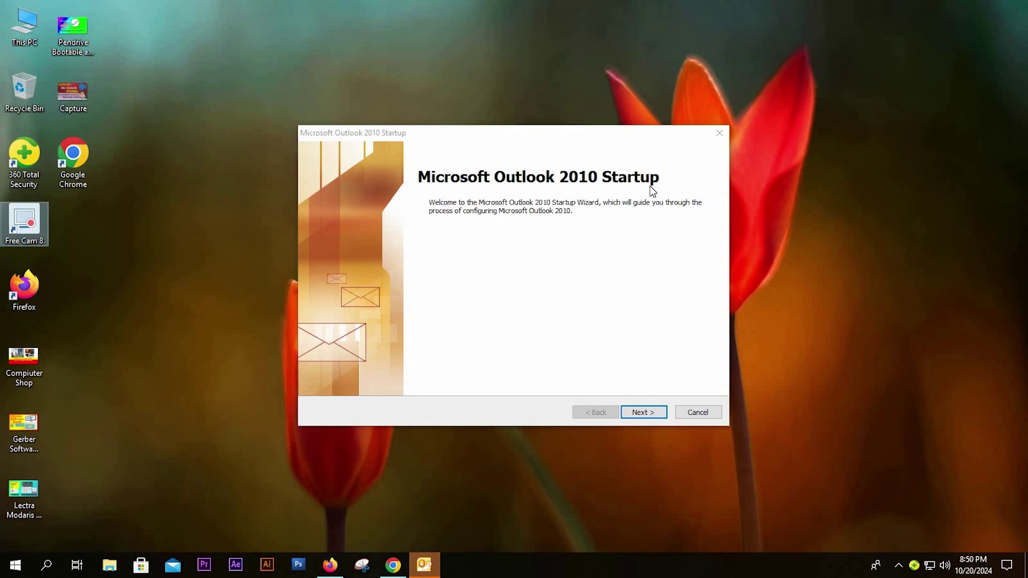
Step: Pass the Startup welcome page and confirm Yes to configuring an e-mail account
{"action": "left_click", "coordinate": [642, 412]}
{"action": "left_click", "coordinate": [643, 414]}
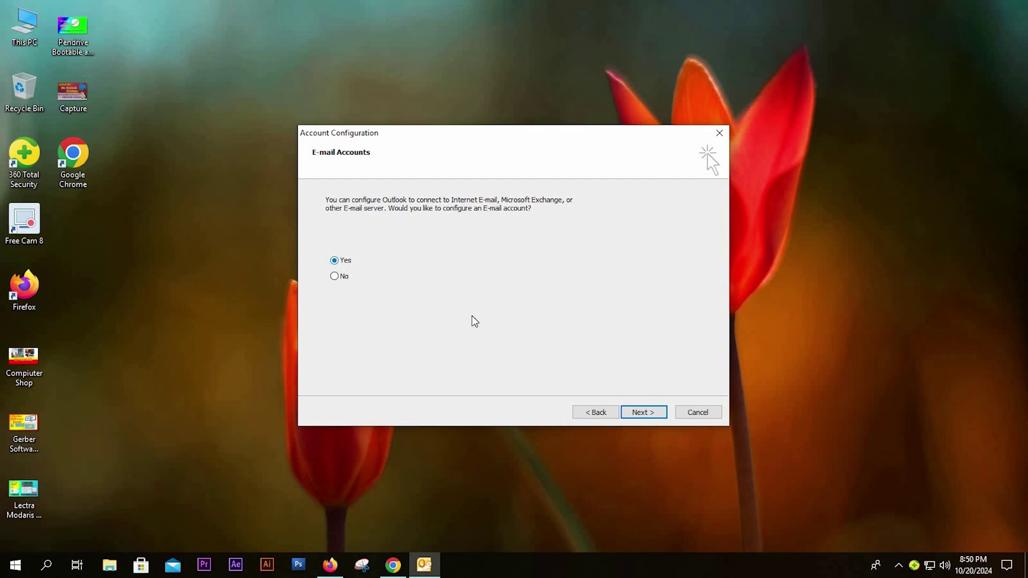
{"action": "left_click", "coordinate": [639, 413]}
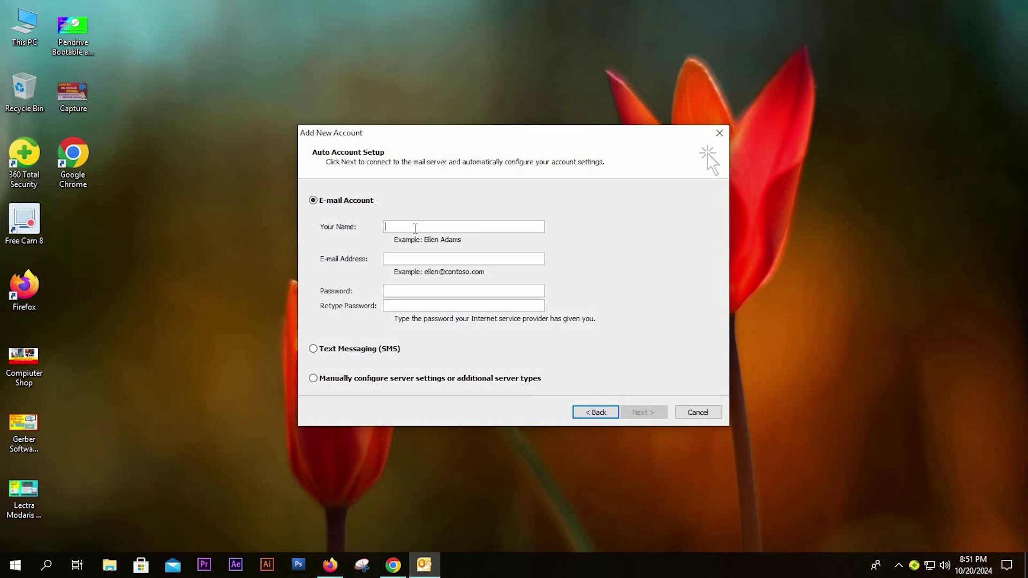
Step: Enter the display name, Gmail address and password twice, ending with E-mail Account selected
{"action": "type", "text": "com"}
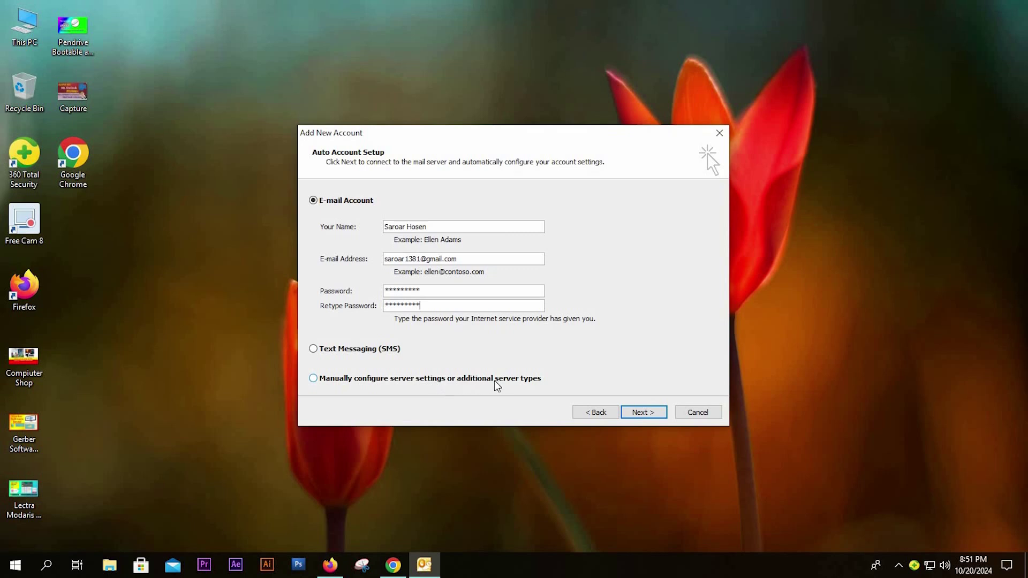
{"action": "left_click", "coordinate": [316, 353]}
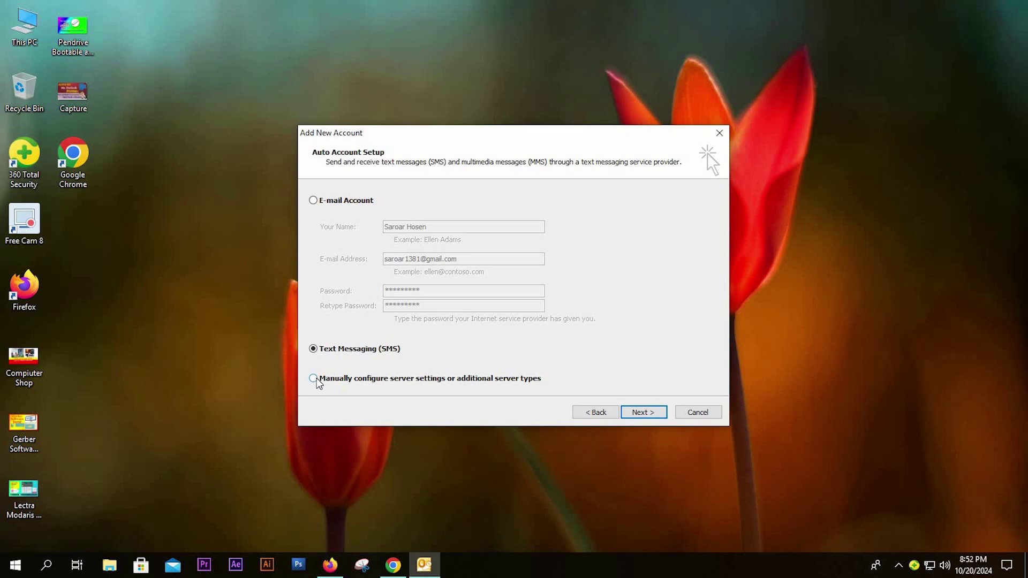
{"action": "left_click", "coordinate": [317, 379]}
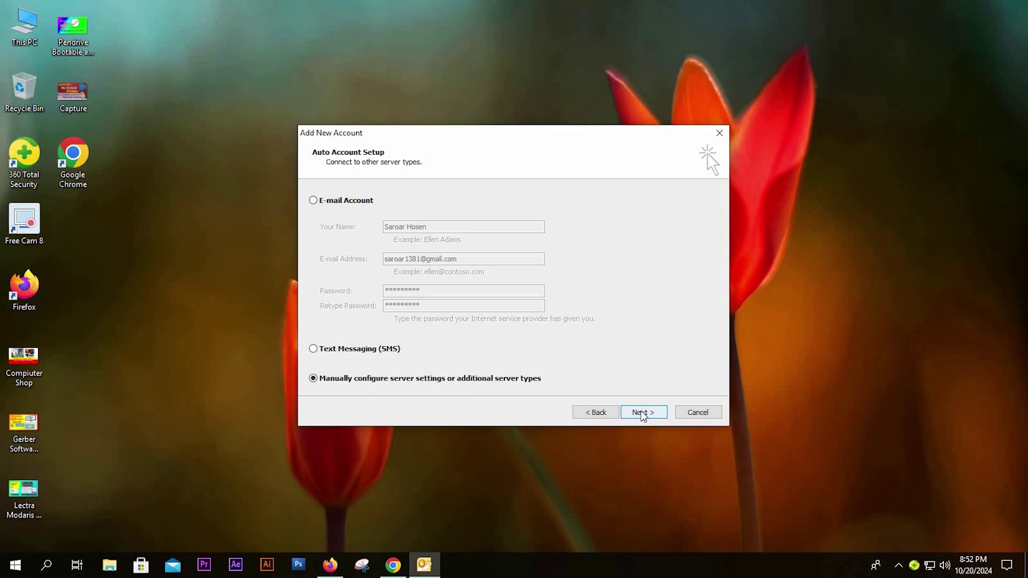
{"action": "left_click", "coordinate": [324, 203]}
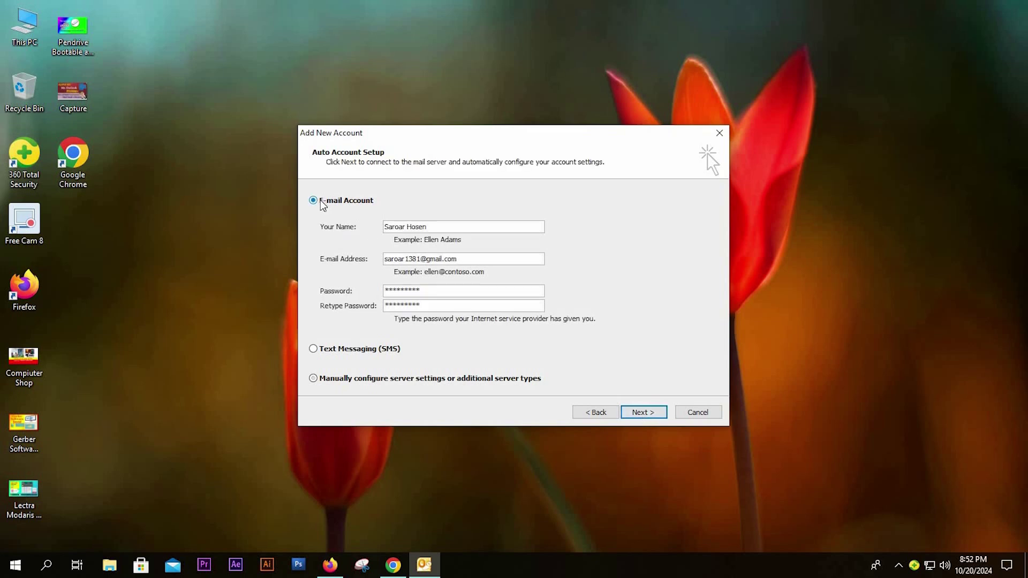
{"action": "left_click", "coordinate": [321, 382]}
{"action": "left_click", "coordinate": [314, 204]}
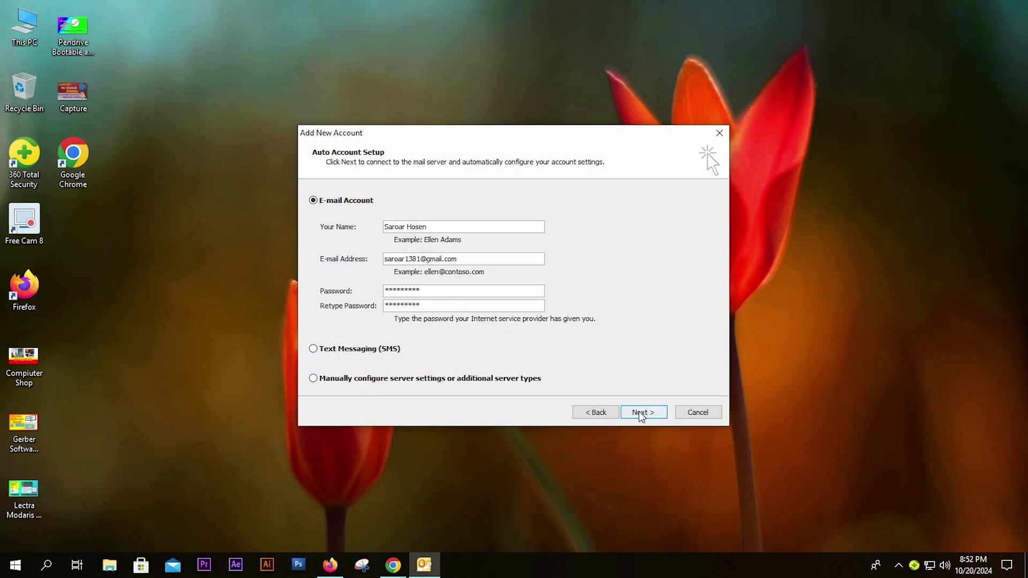
Step: Start Outlook's automatic search for the Gmail account's server settings
{"action": "left_click", "coordinate": [642, 417]}
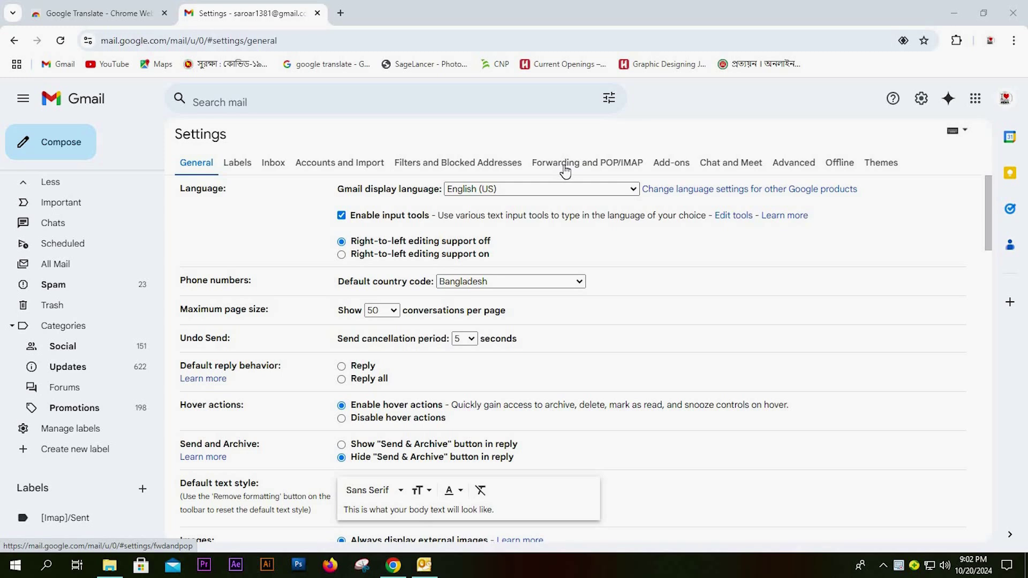
Step: On Gmail's Forwarding and POP/IMAP tab, enable POP for all mail and save the changes
{"action": "left_click", "coordinate": [565, 166]}
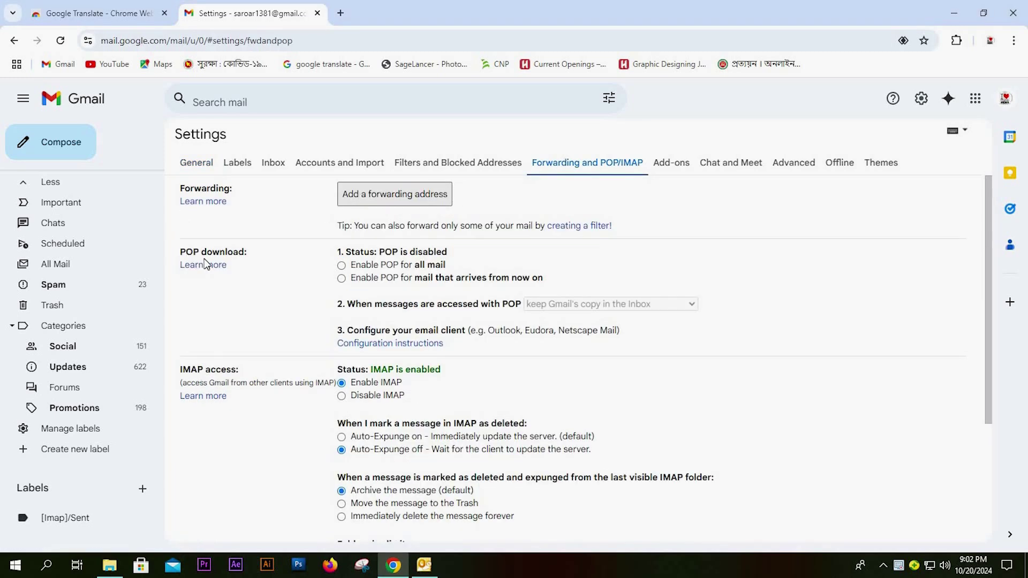
{"action": "left_click", "coordinate": [342, 266]}
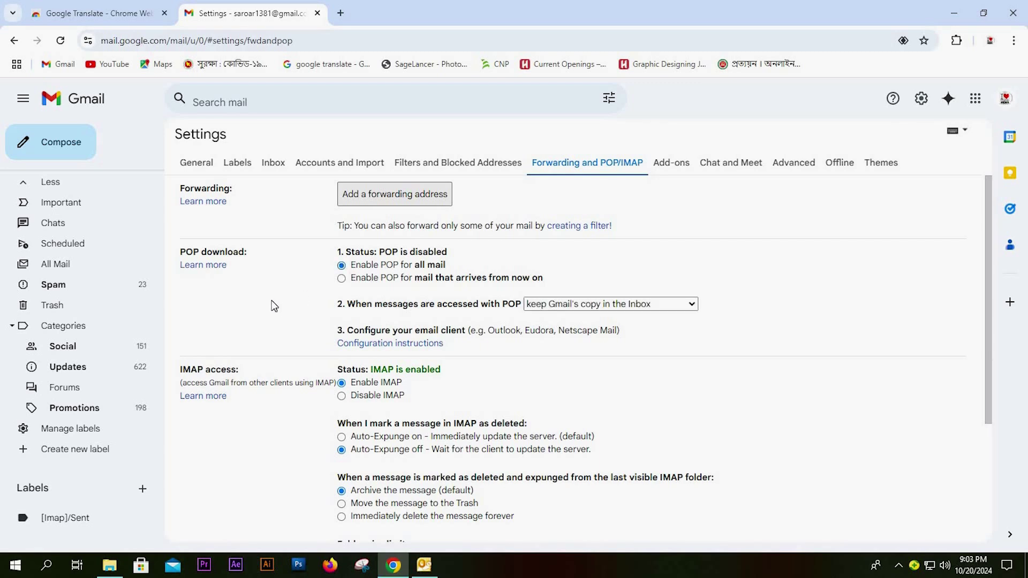
{"action": "scroll", "coordinate": [272, 303], "scroll_direction": "down", "scroll_amount": 1}
{"action": "scroll", "coordinate": [271, 301], "scroll_direction": "down", "scroll_amount": 1}
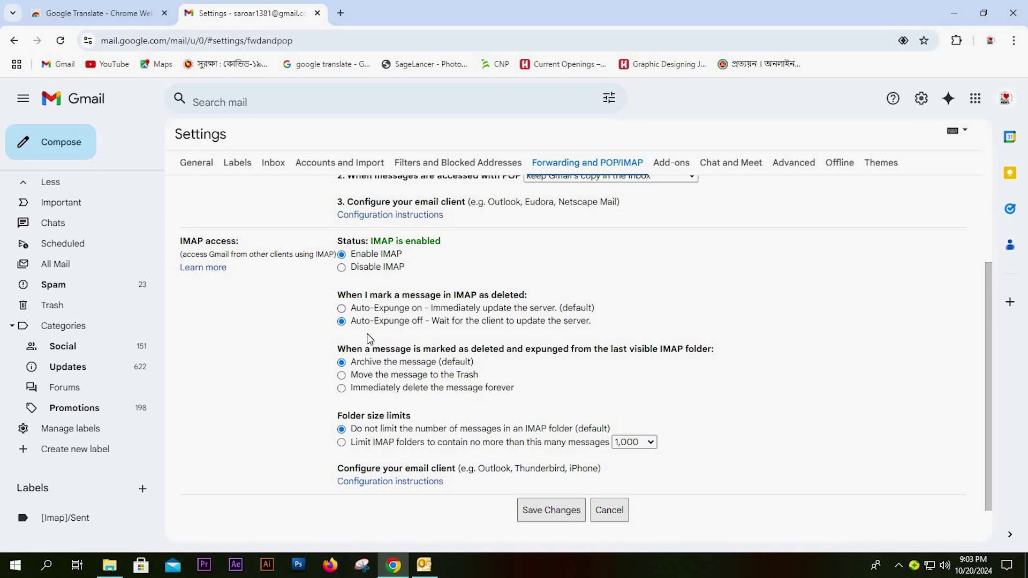
{"action": "scroll", "coordinate": [284, 352], "scroll_direction": "down", "scroll_amount": 1}
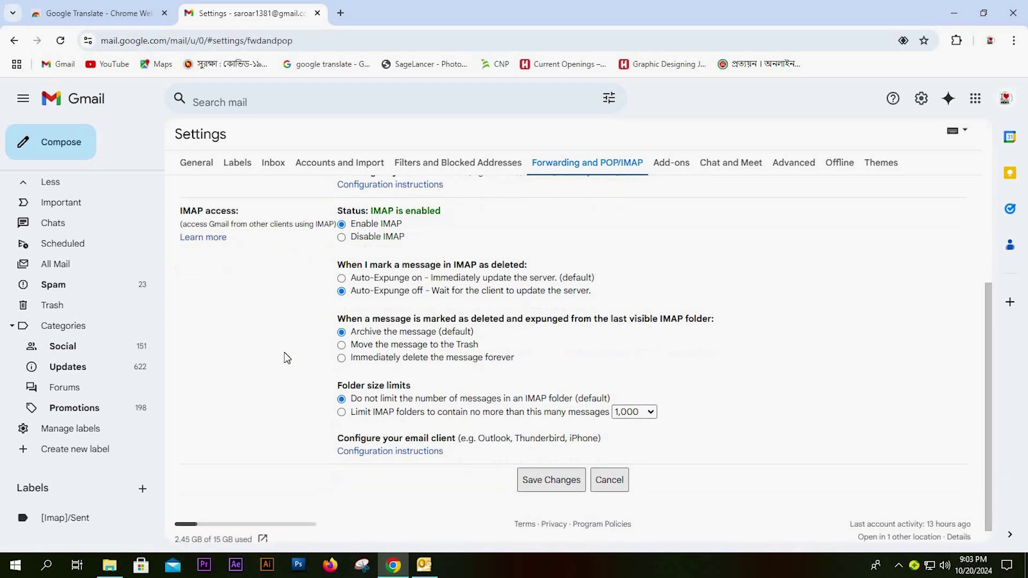
{"action": "scroll", "coordinate": [259, 355], "scroll_direction": "up", "scroll_amount": 3}
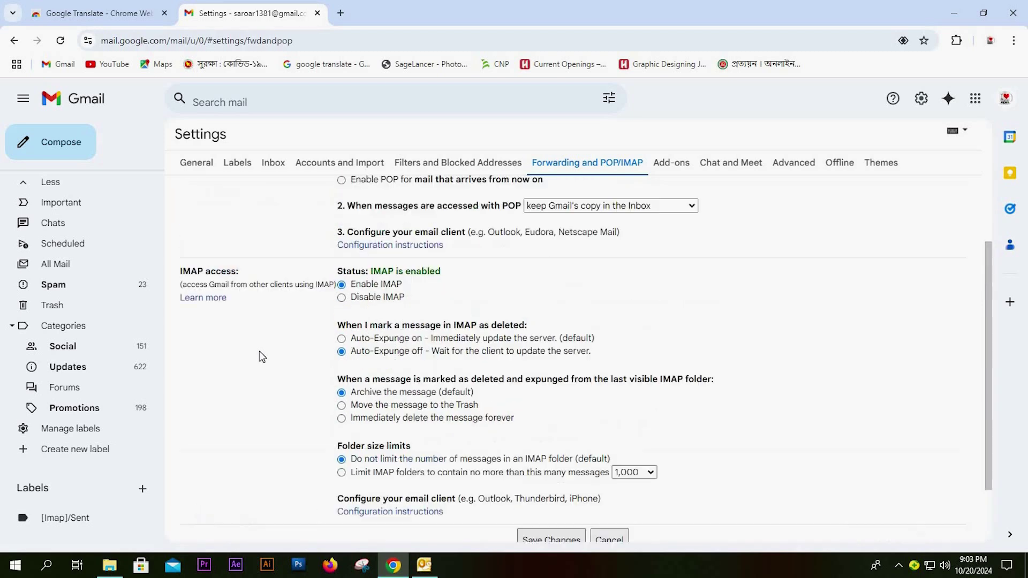
{"action": "scroll", "coordinate": [294, 391], "scroll_direction": "down", "scroll_amount": 3}
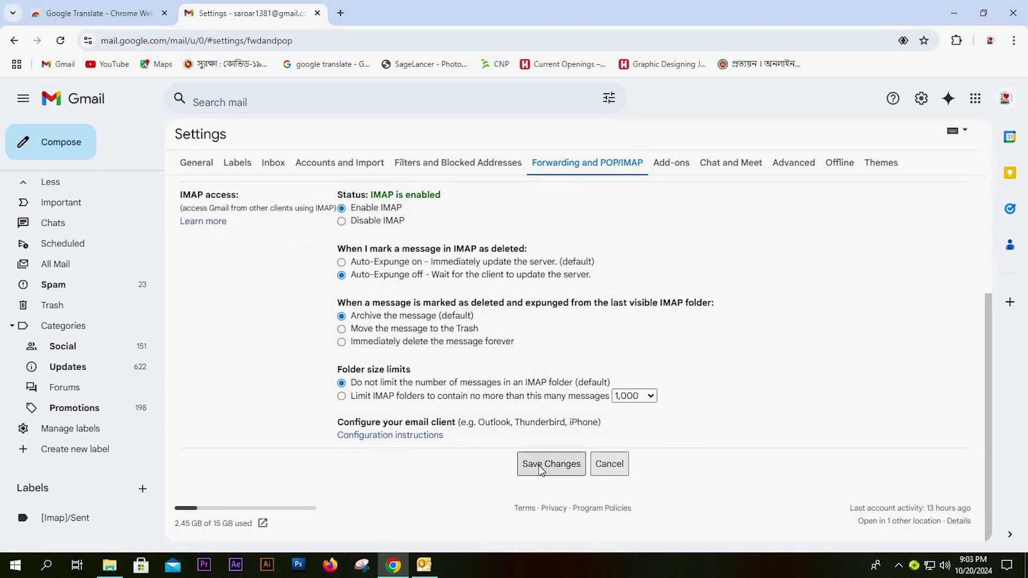
{"action": "left_click", "coordinate": [541, 469]}
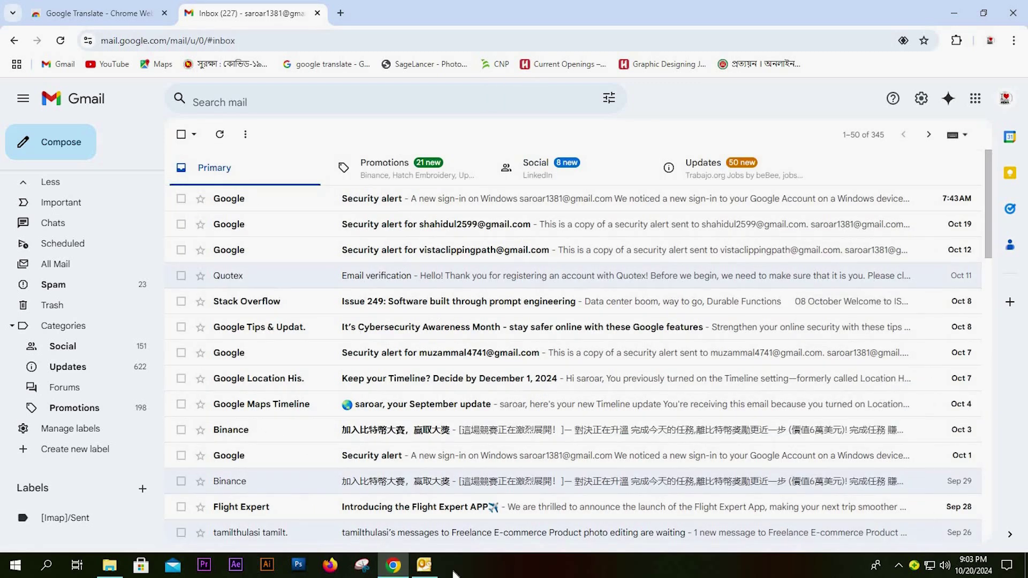
Step: Return to the Outlook wizard and continue the server search over an unencrypted connection
{"action": "left_click", "coordinate": [424, 565]}
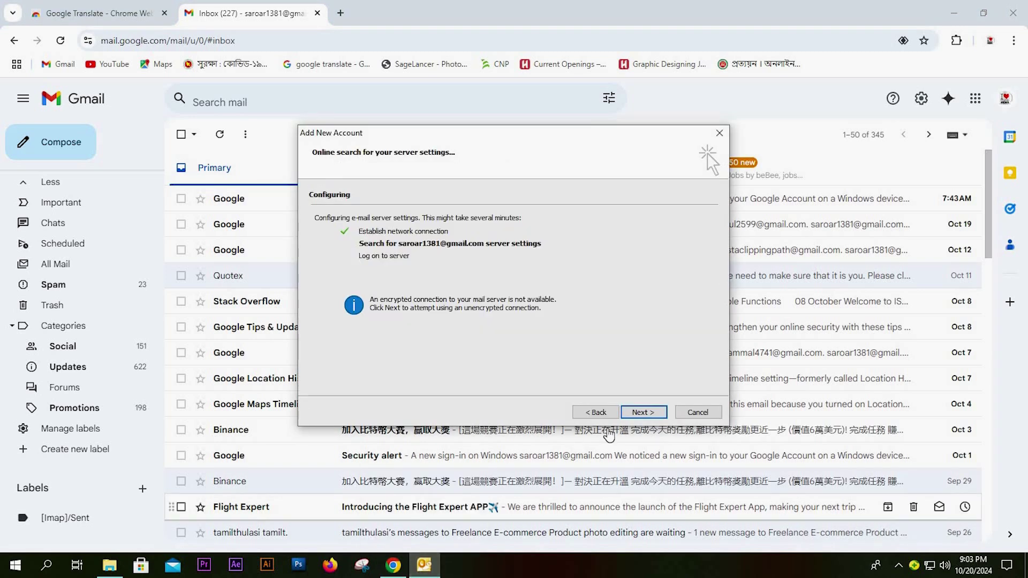
{"action": "left_click", "coordinate": [960, 19]}
{"action": "left_click", "coordinate": [632, 410]}
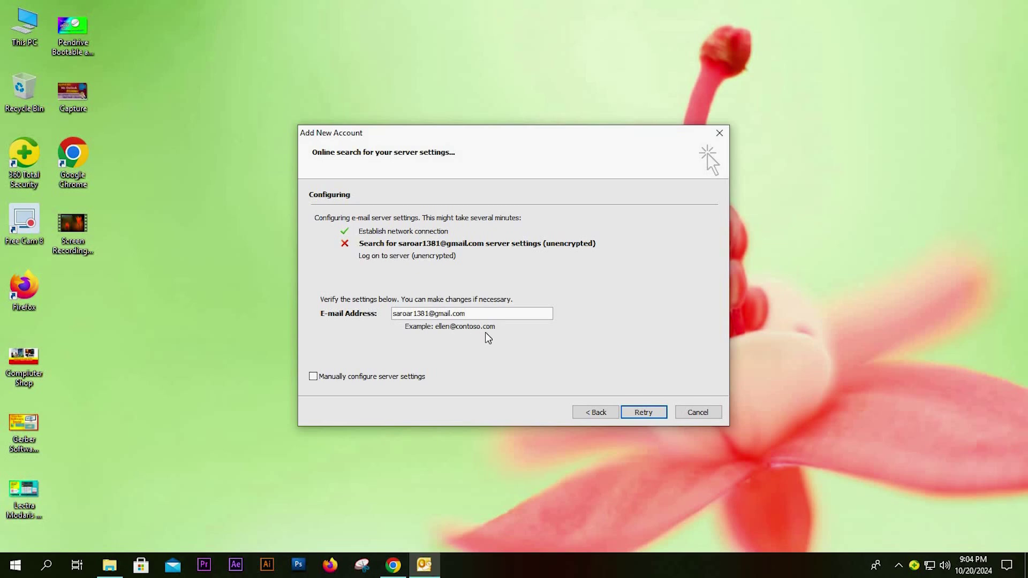
Step: Tick Manually configure server settings and advance to Choose Service with Internet E-mail selected
{"action": "left_click", "coordinate": [313, 377]}
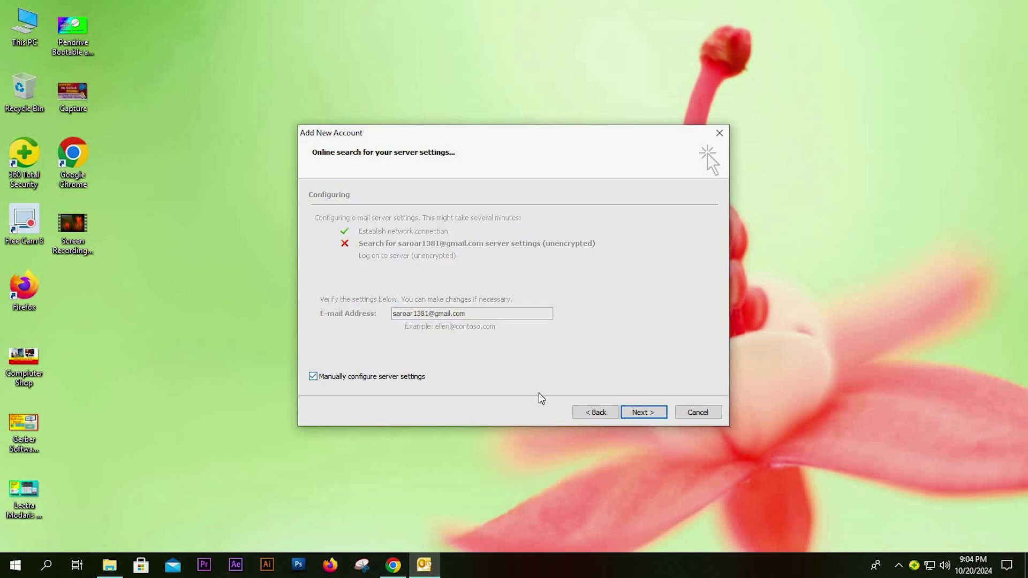
{"action": "left_click", "coordinate": [645, 415]}
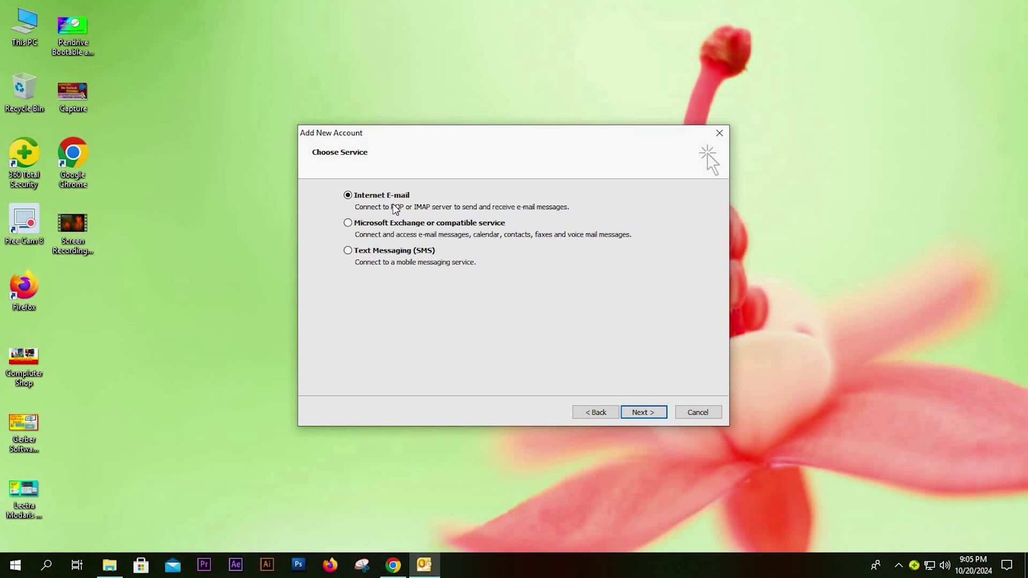
Step: Set the account type to IMAP on Internet E-mail Settings, then open a new Chrome tab
{"action": "left_click", "coordinate": [644, 411]}
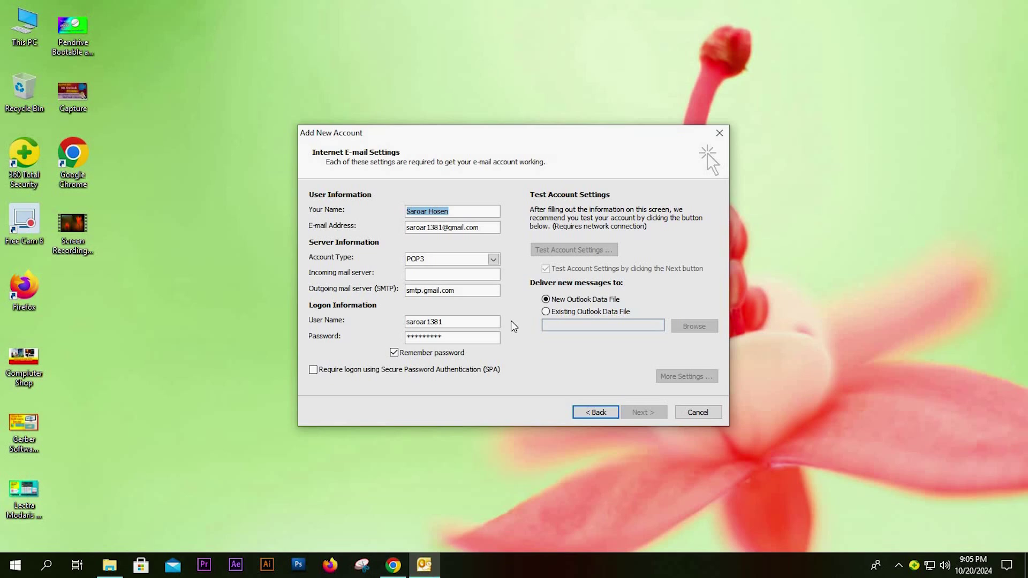
{"action": "left_click", "coordinate": [493, 260]}
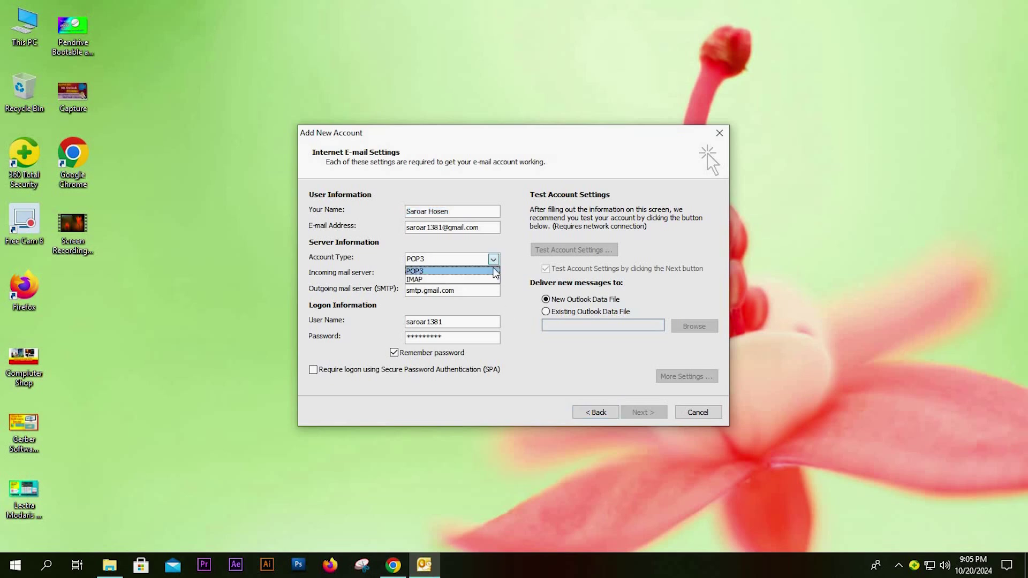
{"action": "left_click", "coordinate": [431, 279]}
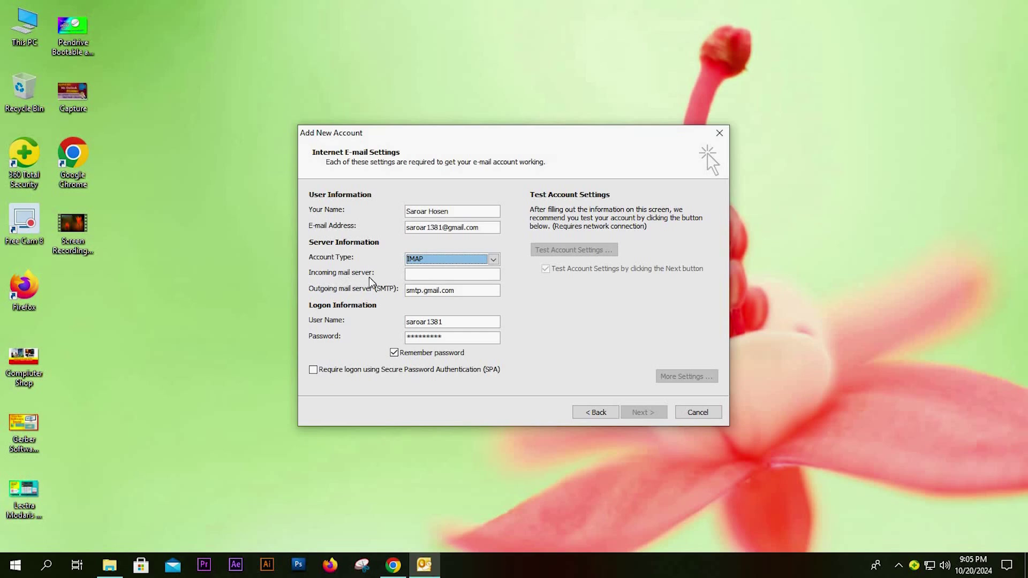
{"action": "left_click", "coordinate": [434, 275]}
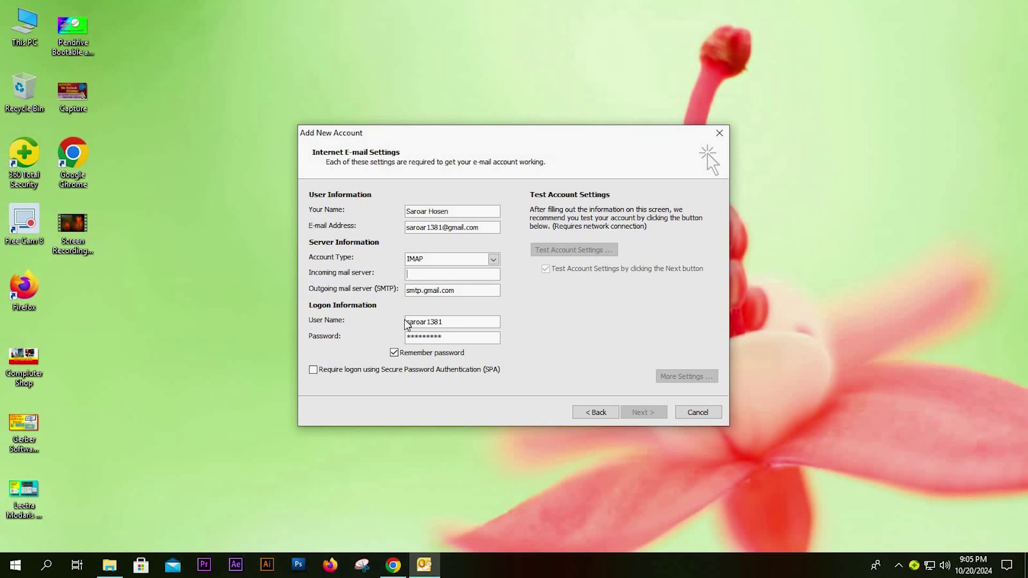
{"action": "left_click", "coordinate": [394, 567]}
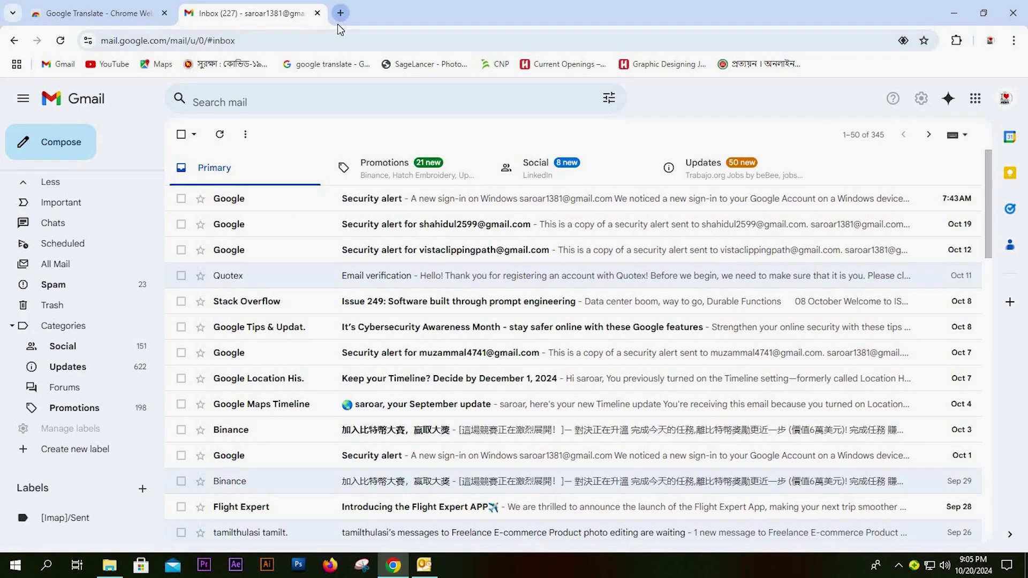
{"action": "left_click", "coordinate": [339, 13]}
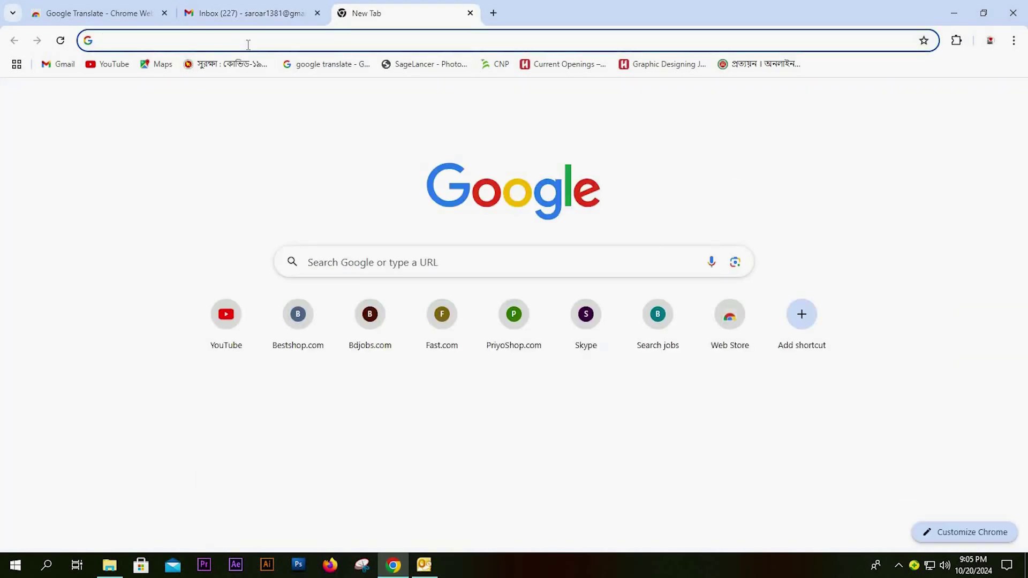
Step: Search Google for 'outlook incoming mail server' from the Chrome address bar
{"action": "type", "text": "o"}
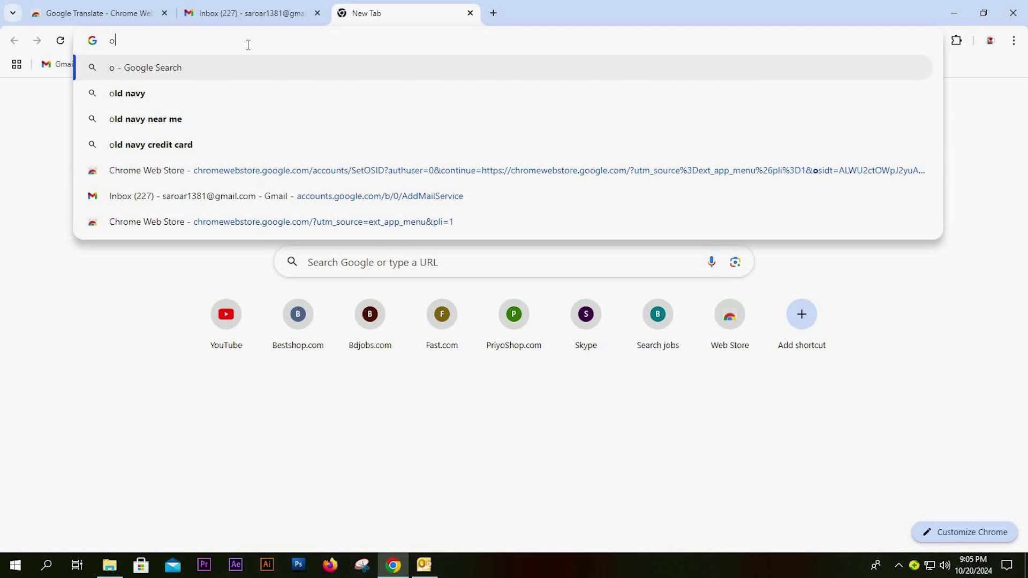
{"action": "type", "text": "ut"}
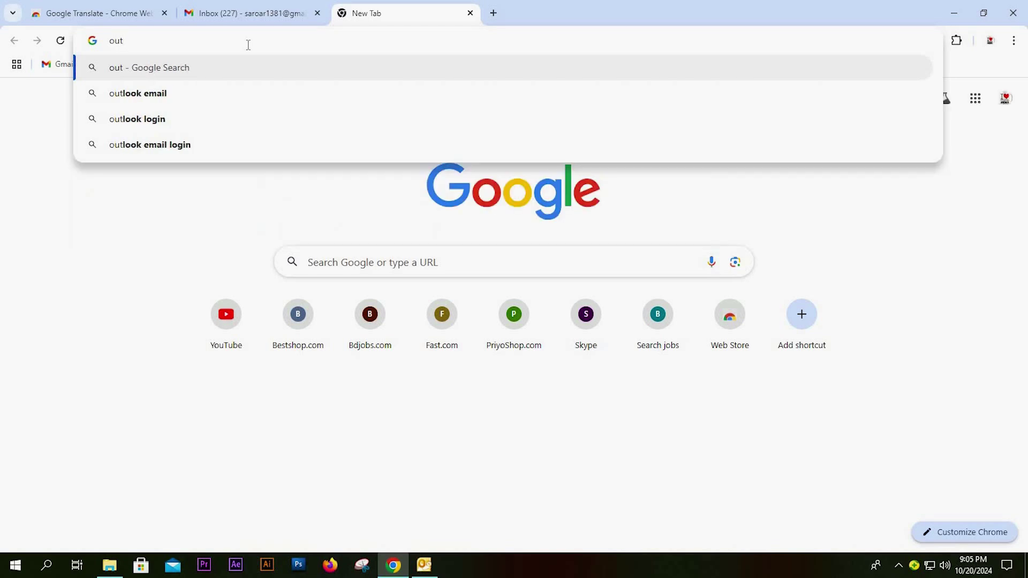
{"action": "type", "text": "lo"}
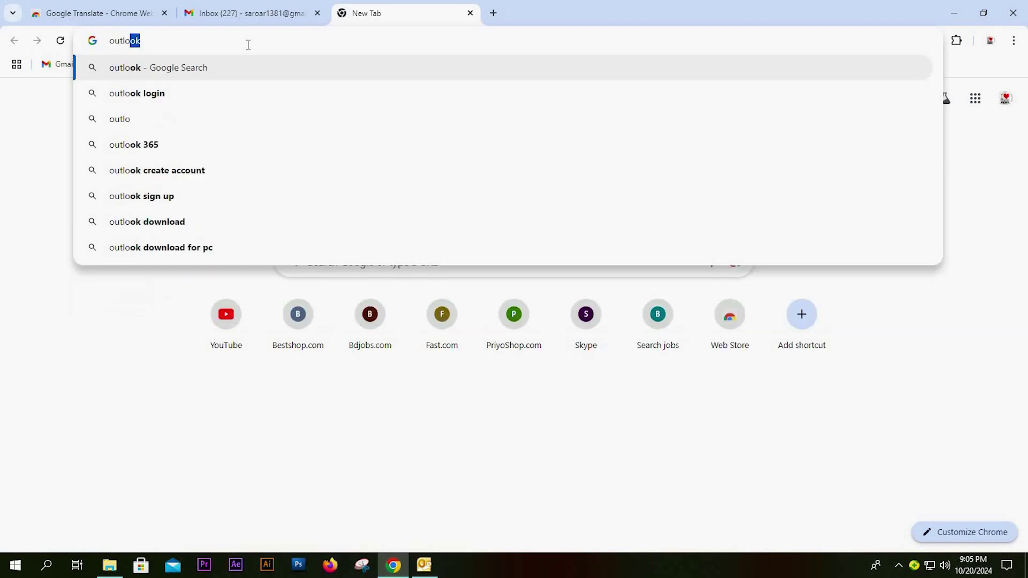
{"action": "type", "text": "ok "}
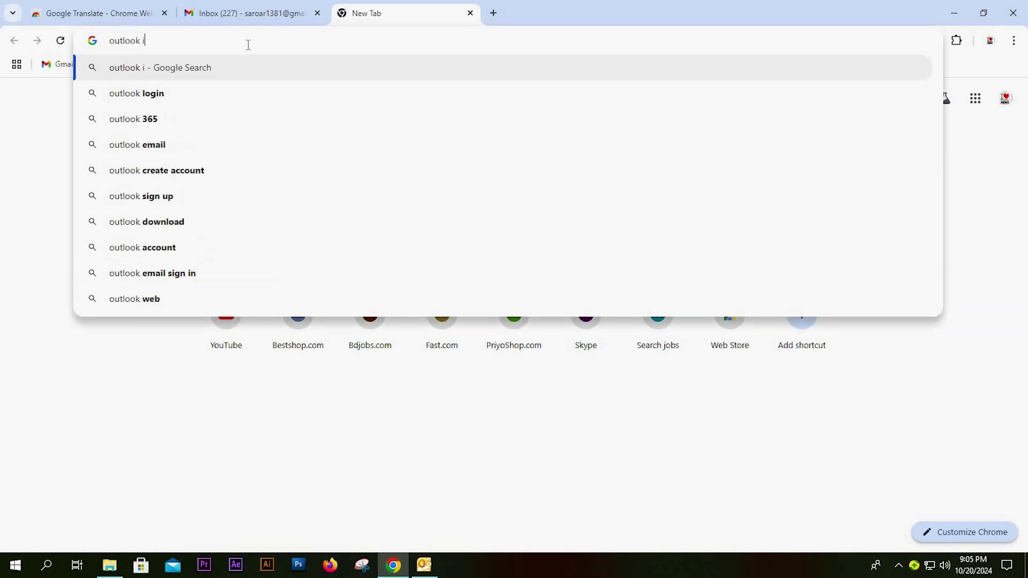
{"action": "type", "text": "inco"}
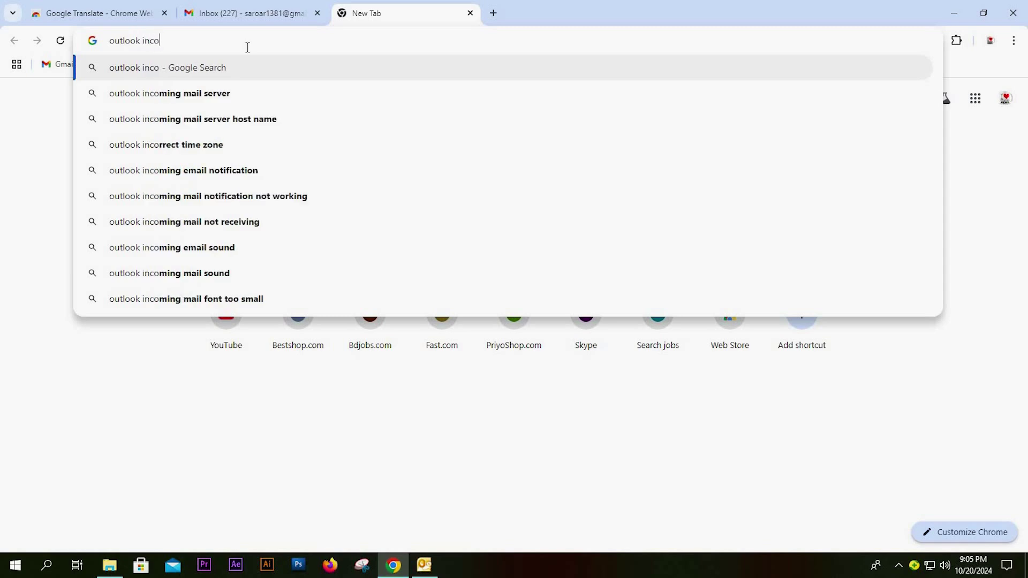
{"action": "left_click", "coordinate": [212, 95]}
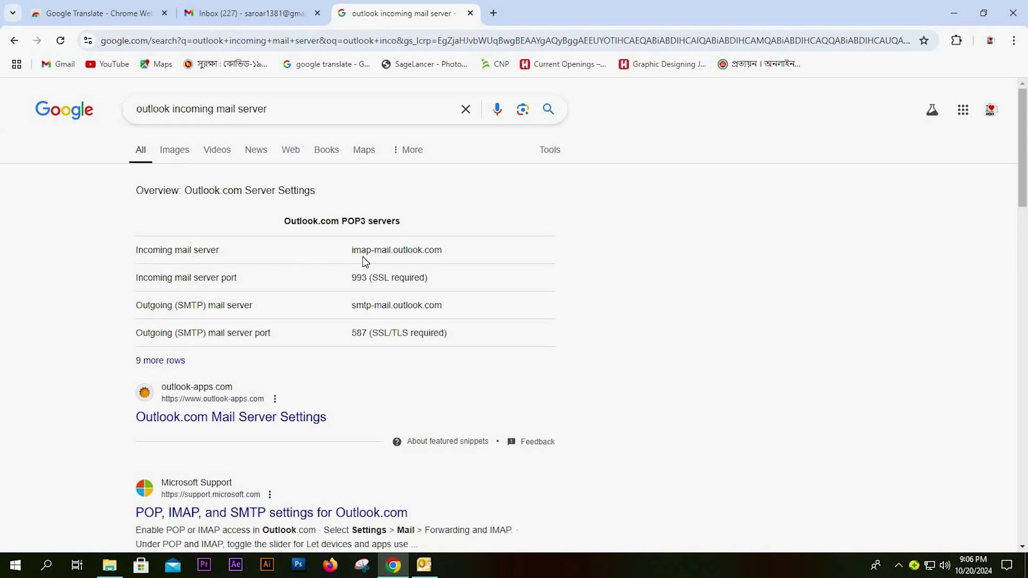
Step: Copy imap-mail.outlook.com from the search results into Outlook's Incoming mail server field
{"action": "left_click_drag", "start_coordinate": [353, 250], "coordinate": [447, 255]}
{"action": "key", "text": "ctrl+c"}
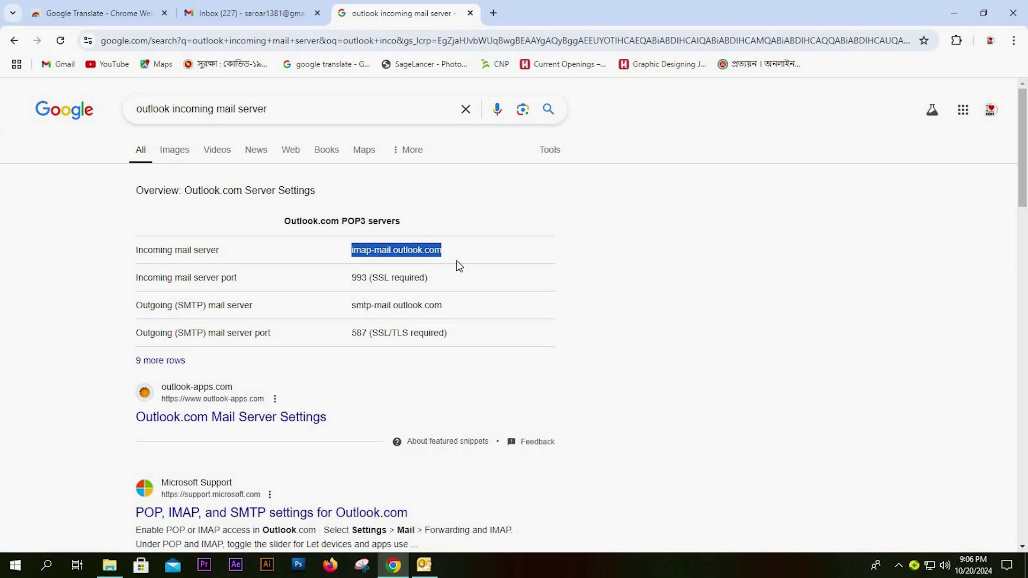
{"action": "mouse_move", "coordinate": [393, 565]}
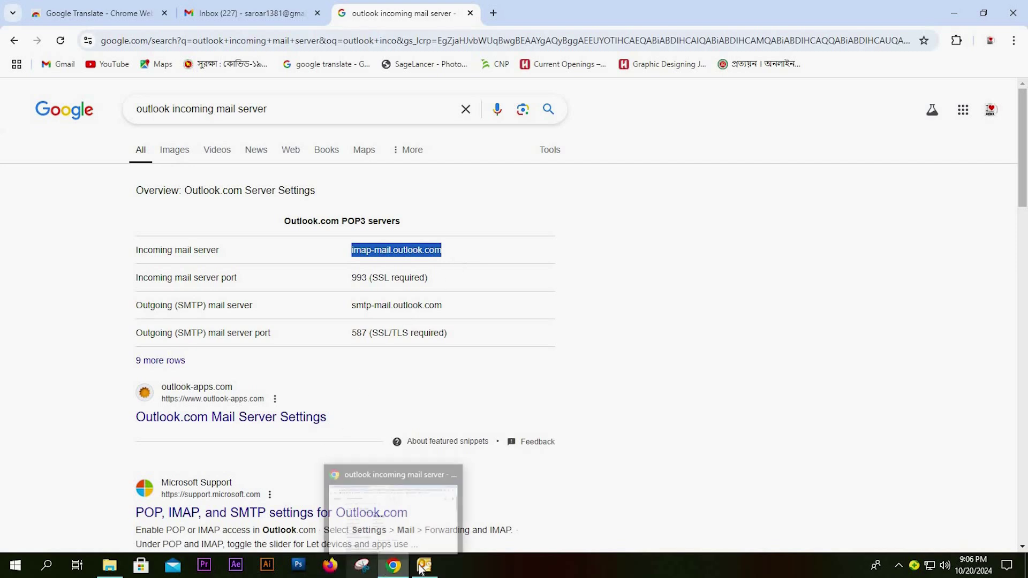
{"action": "left_click", "coordinate": [423, 566]}
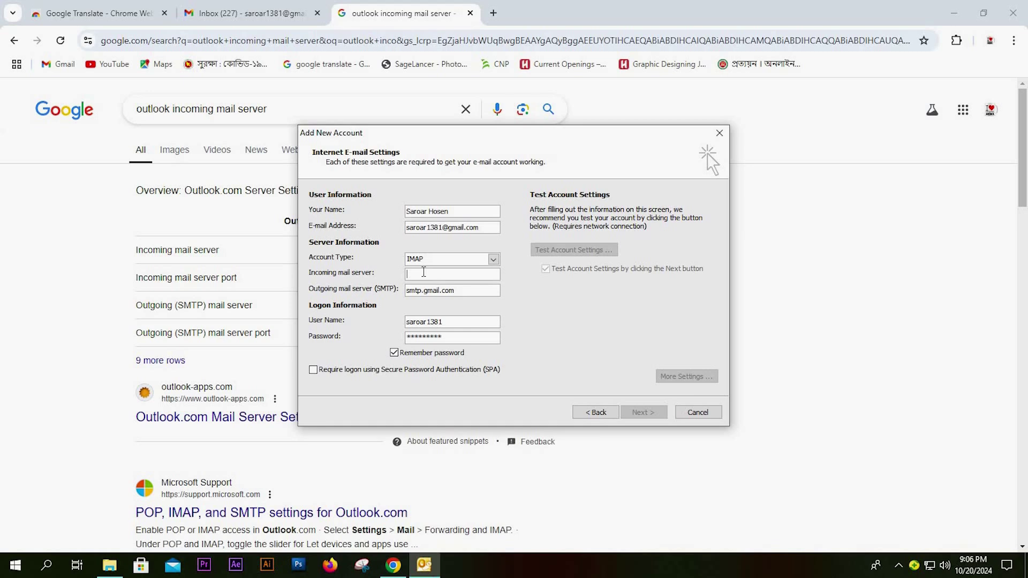
{"action": "key", "text": "ctrl+v"}
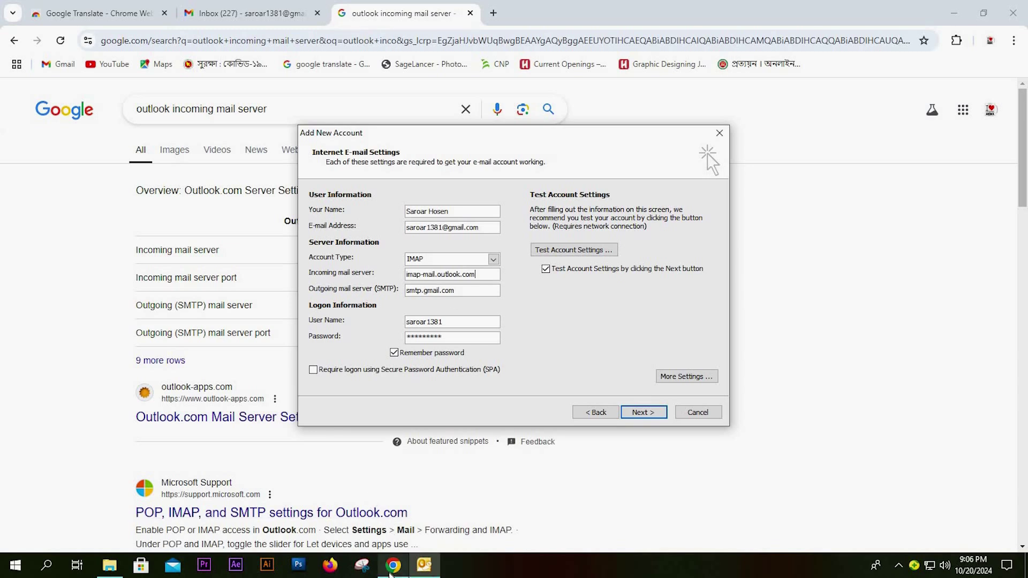
{"action": "mouse_move", "coordinate": [393, 566]}
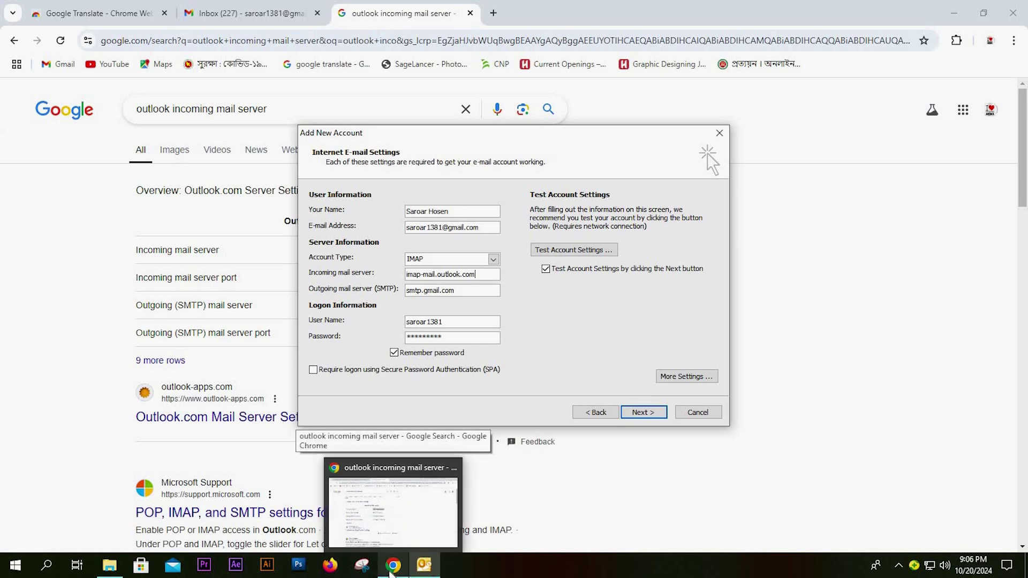
{"action": "left_click", "coordinate": [391, 571]}
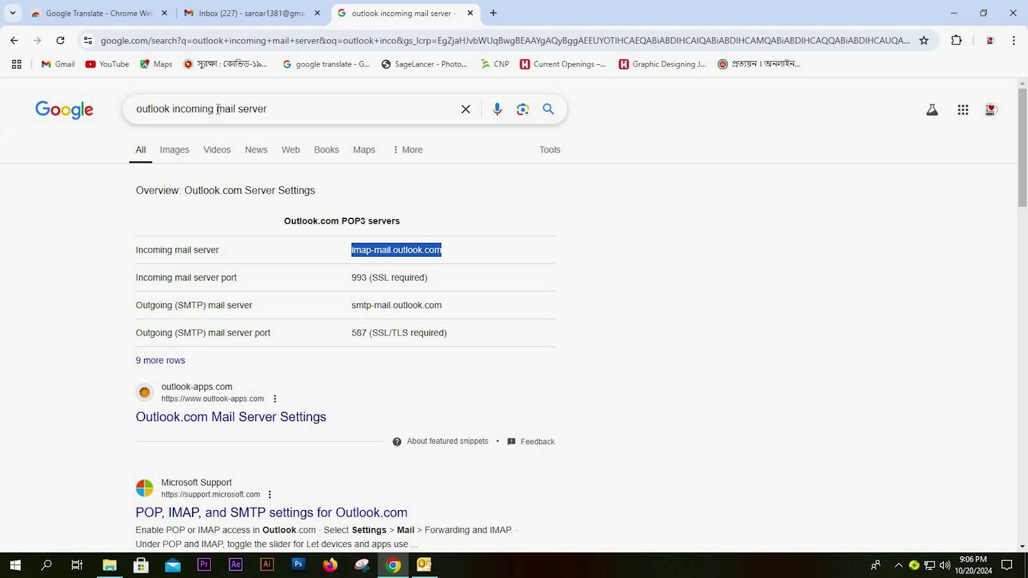
Step: Search Google for 'outlook incoming gmail server'
{"action": "left_click", "coordinate": [218, 110]}
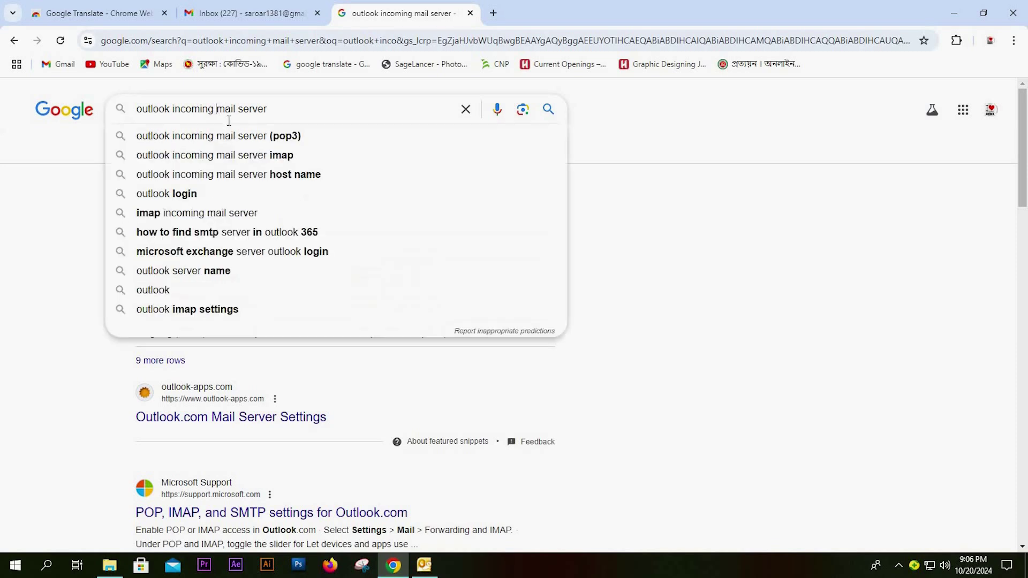
{"action": "type", "text": "g"}
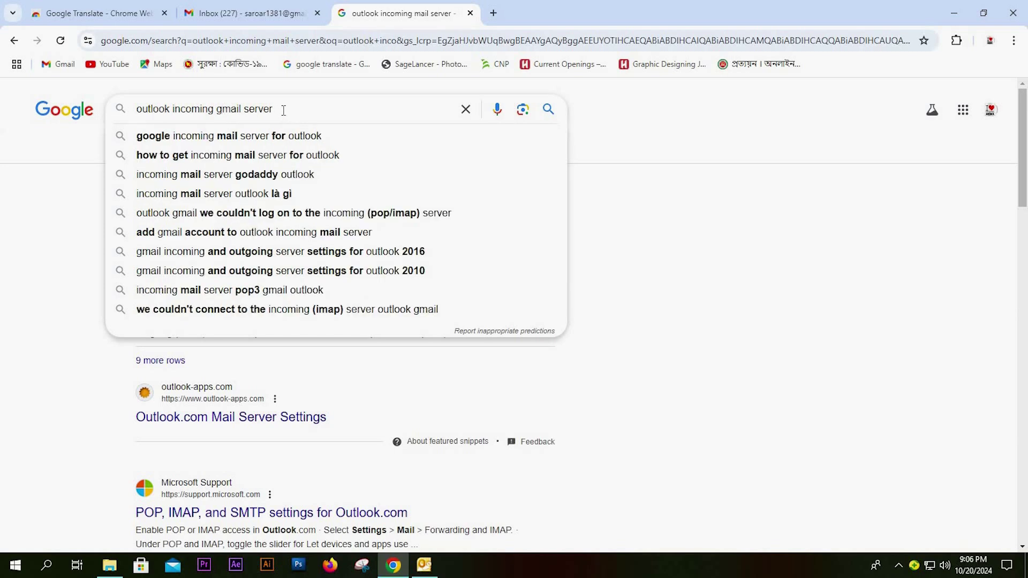
{"action": "key", "text": "Return"}
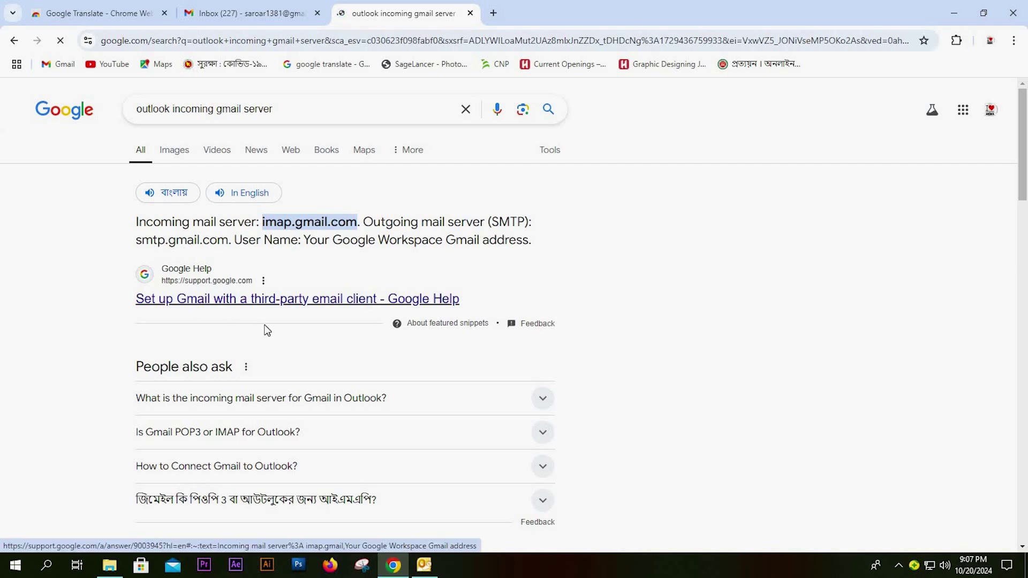
Step: Expand the answers about Gmail's incoming server and connecting Gmail to Outlook, showing imap.gmail.com
{"action": "scroll", "coordinate": [265, 329], "scroll_direction": "down", "scroll_amount": 2}
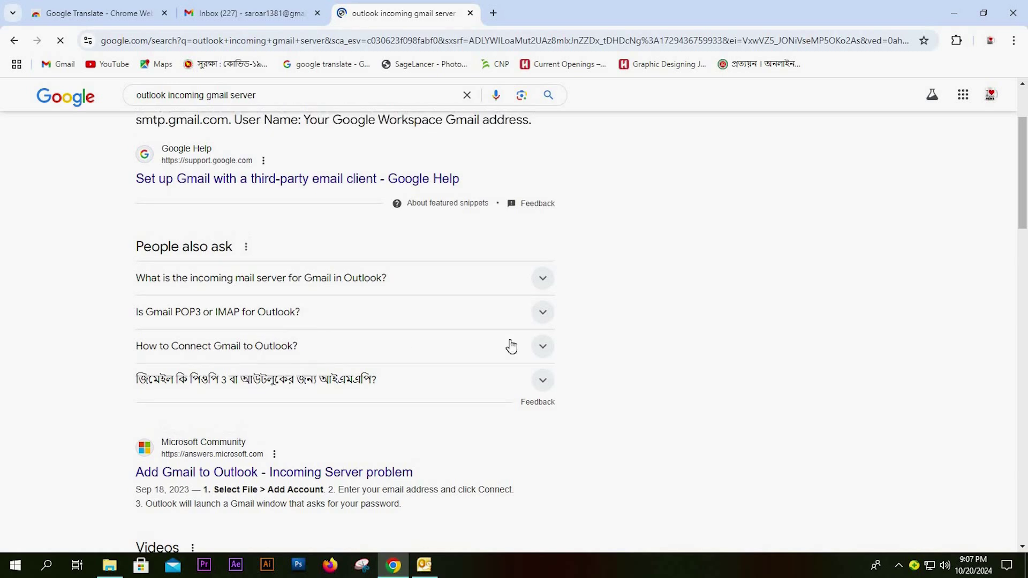
{"action": "scroll", "coordinate": [525, 374], "scroll_direction": "up", "scroll_amount": 1}
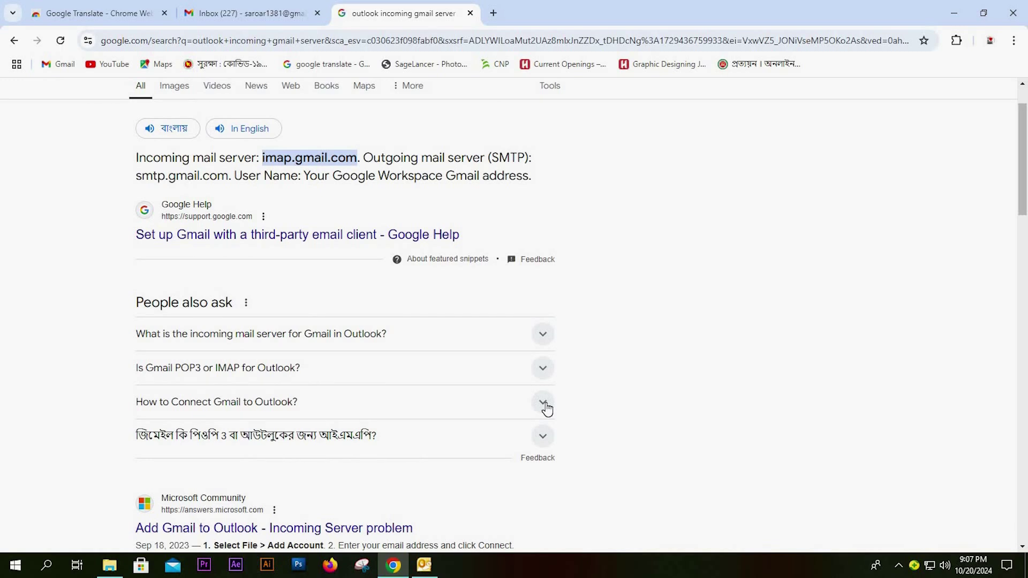
{"action": "left_click", "coordinate": [544, 337]}
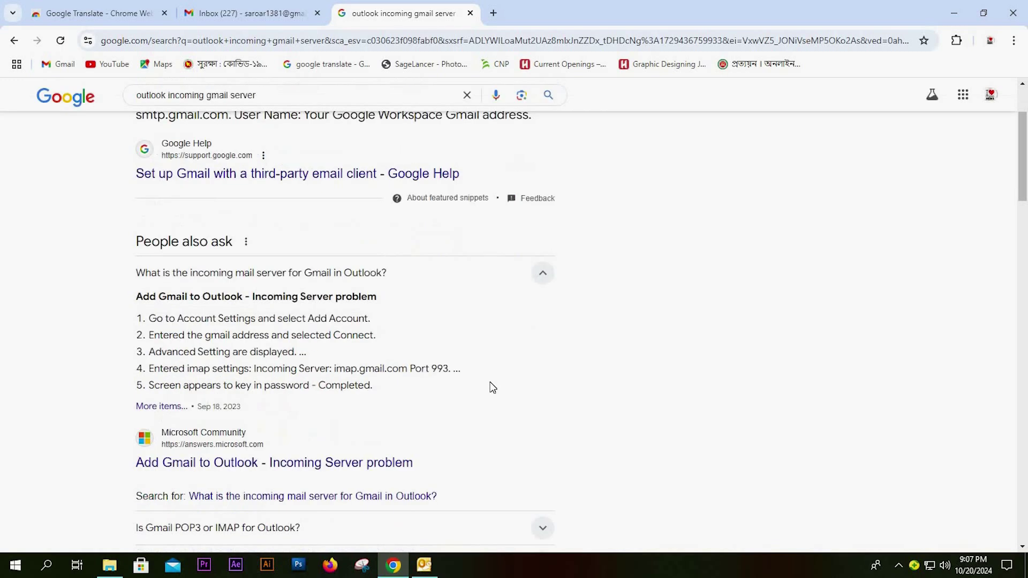
{"action": "scroll", "coordinate": [488, 385], "scroll_direction": "down", "scroll_amount": 3}
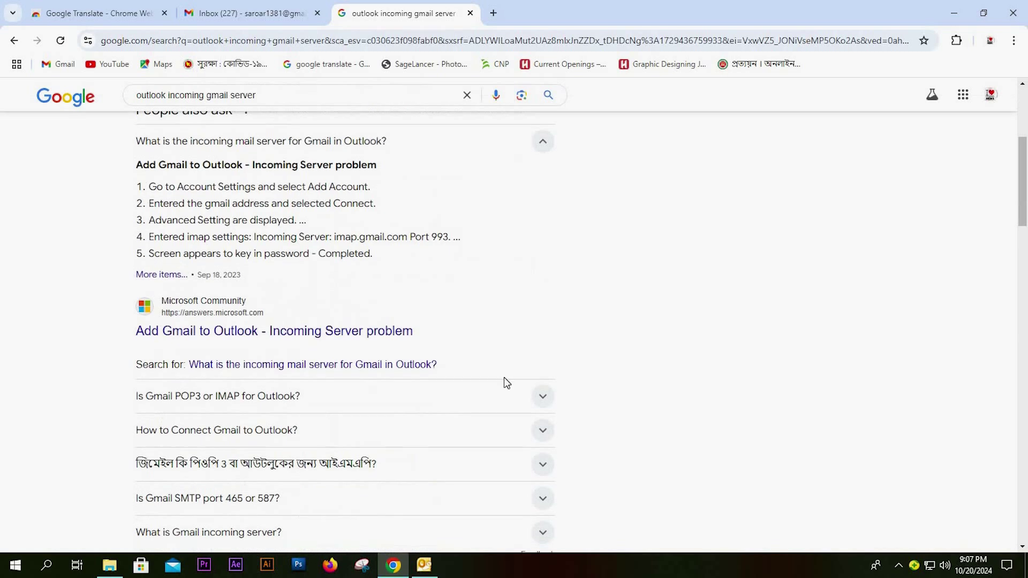
{"action": "left_click", "coordinate": [533, 435]}
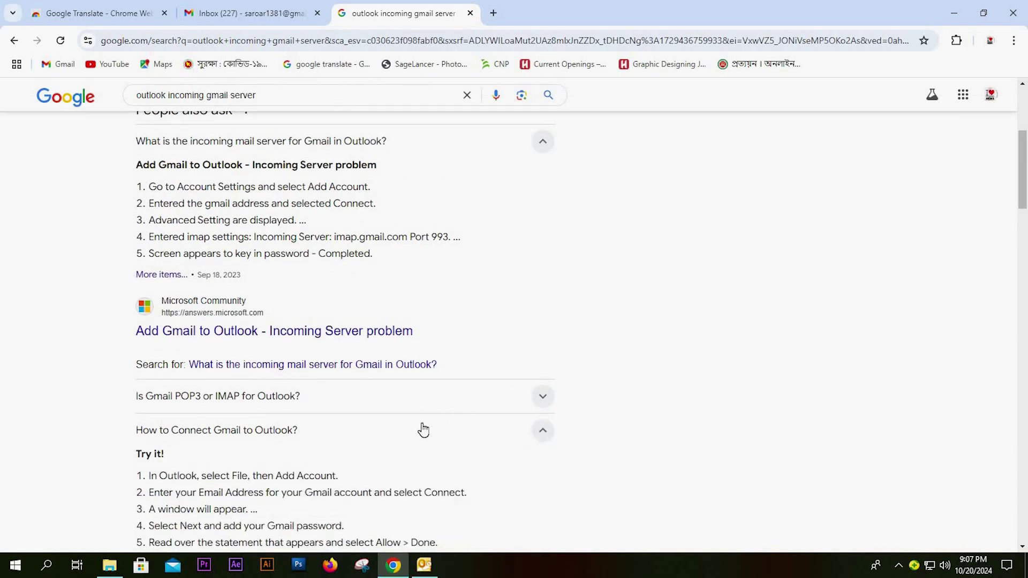
{"action": "scroll", "coordinate": [450, 426], "scroll_direction": "down", "scroll_amount": 2}
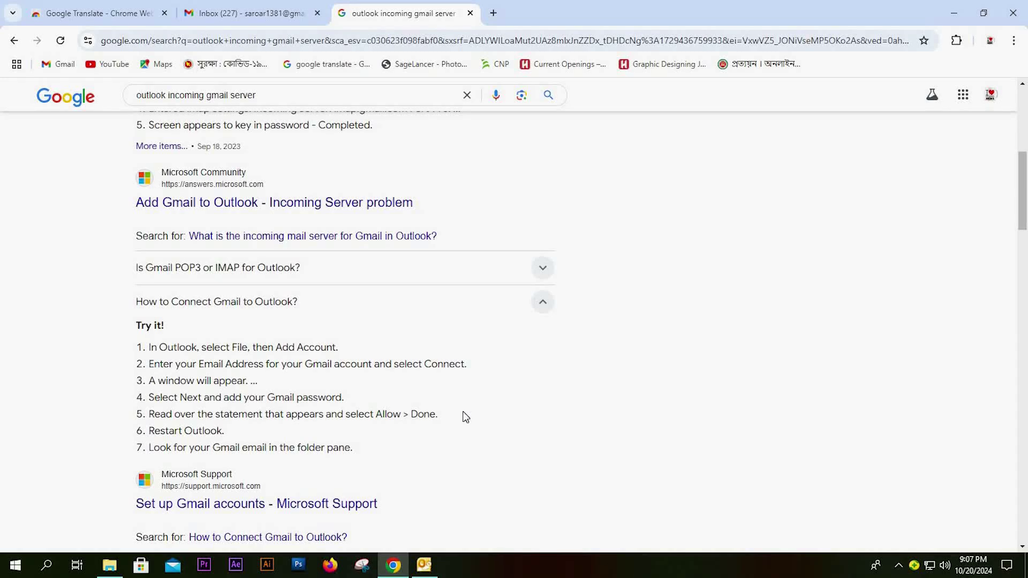
{"action": "scroll", "coordinate": [348, 375], "scroll_direction": "up", "scroll_amount": 2}
{"action": "scroll", "coordinate": [321, 353], "scroll_direction": "up", "scroll_amount": 5}
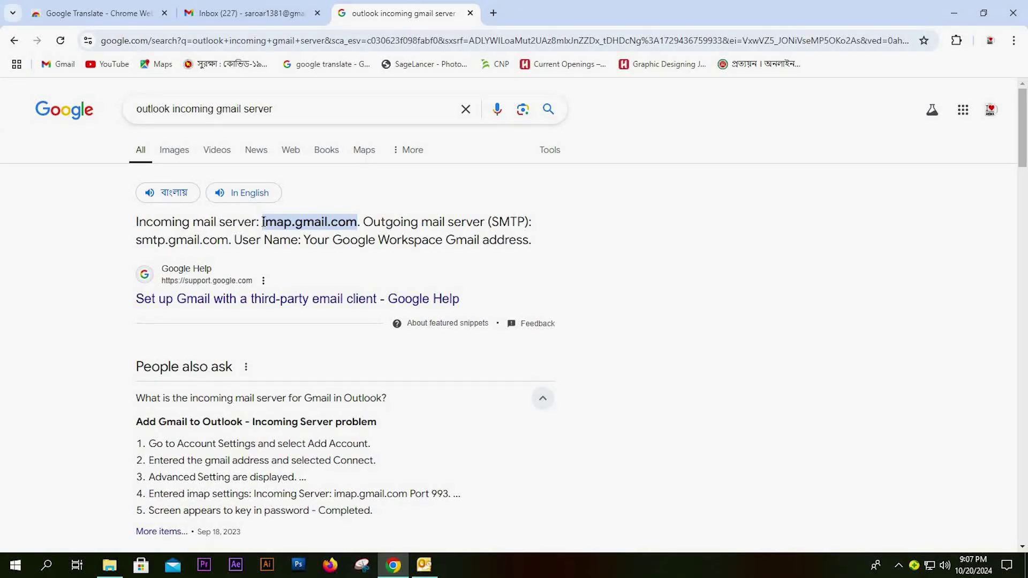
Step: Copy imap.gmail.com from the search results into the account's Incoming mail server field
{"action": "left_click_drag", "start_coordinate": [263, 221], "coordinate": [357, 224]}
{"action": "key", "text": "ctrl+c"}
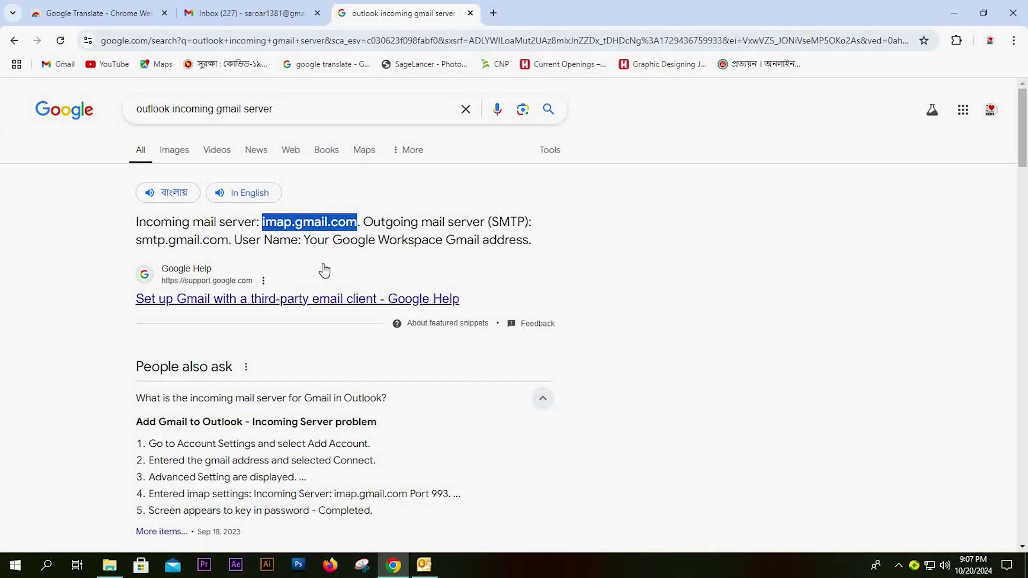
{"action": "left_click", "coordinate": [424, 564]}
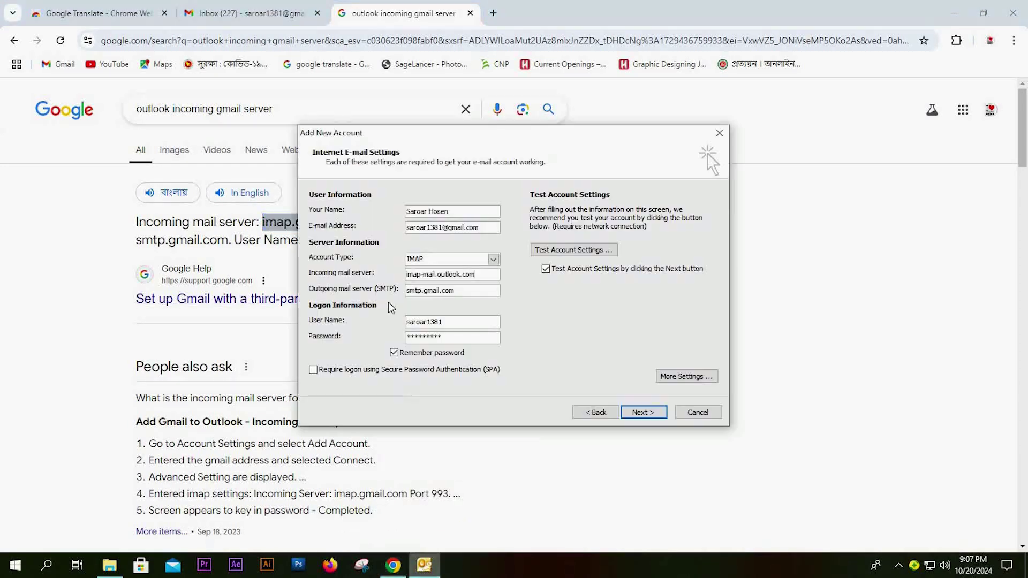
{"action": "left_click_drag", "start_coordinate": [486, 276], "coordinate": [396, 277]}
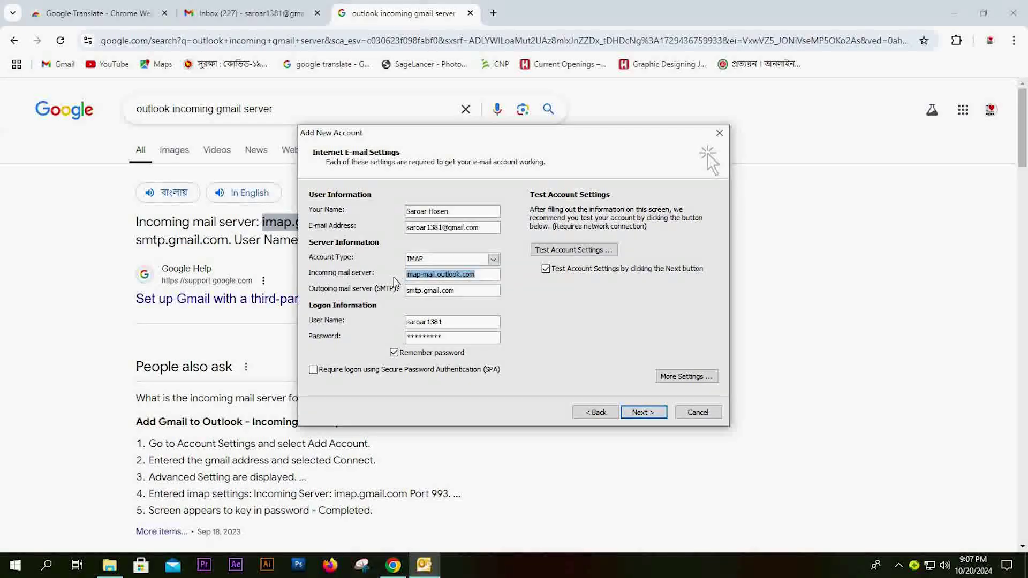
{"action": "key", "text": "ctrl+v"}
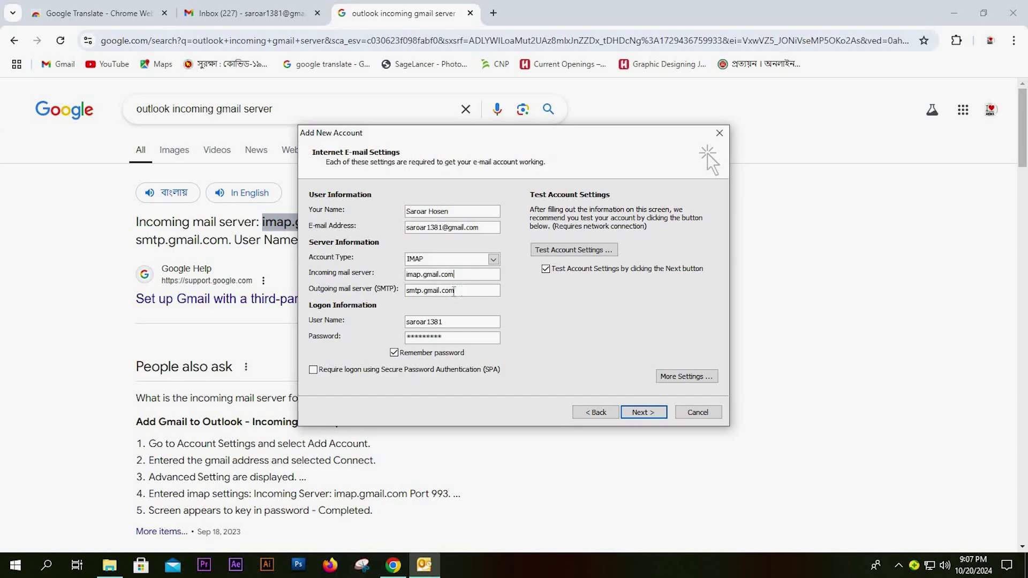
{"action": "left_click", "coordinate": [280, 106]}
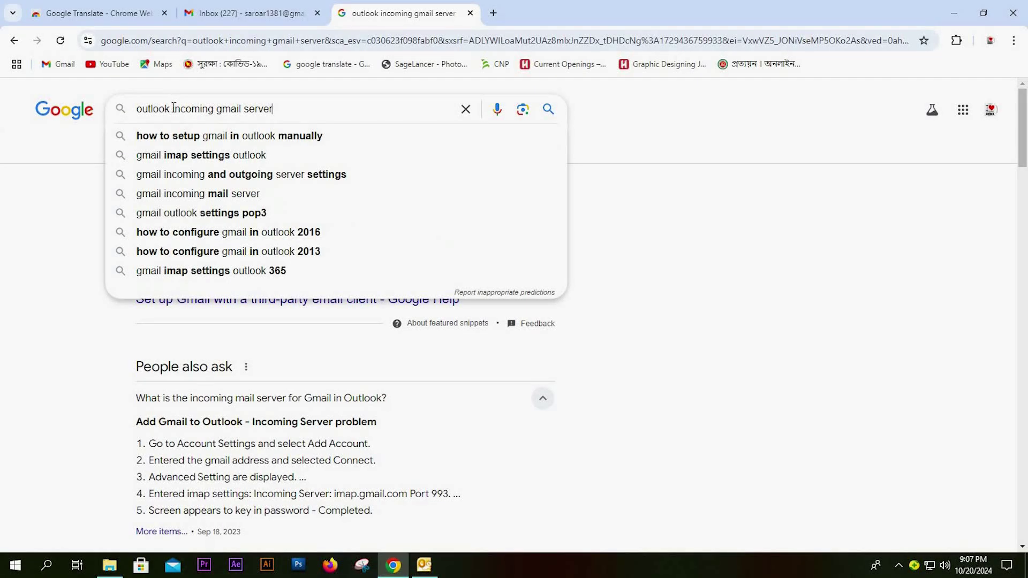
Step: Search 'gmail incoming and outgoing server settings for outlook' and select smtp.gmail.com in the snippet
{"action": "left_click_drag", "start_coordinate": [173, 109], "coordinate": [216, 110]}
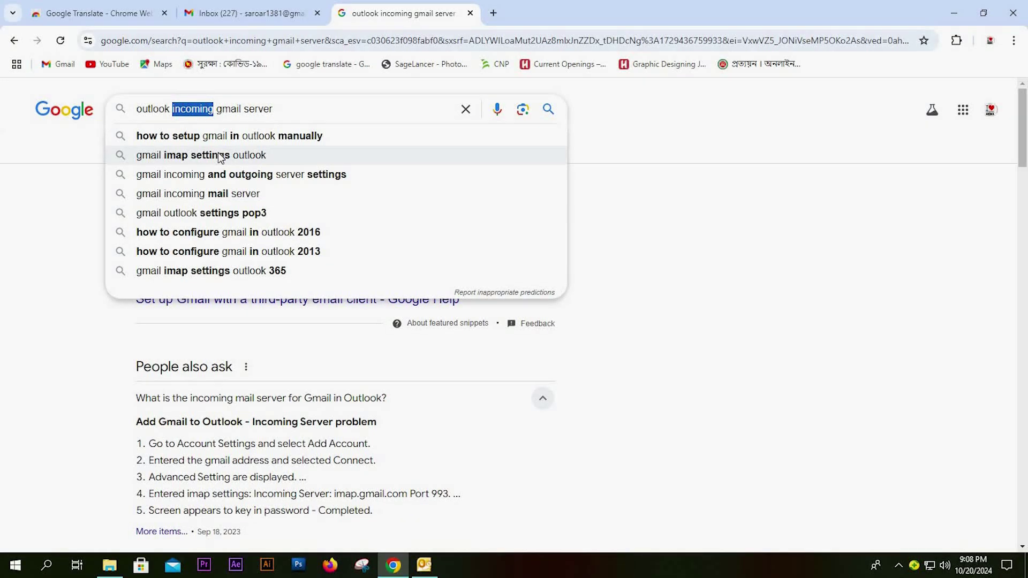
{"action": "type", "text": "o"}
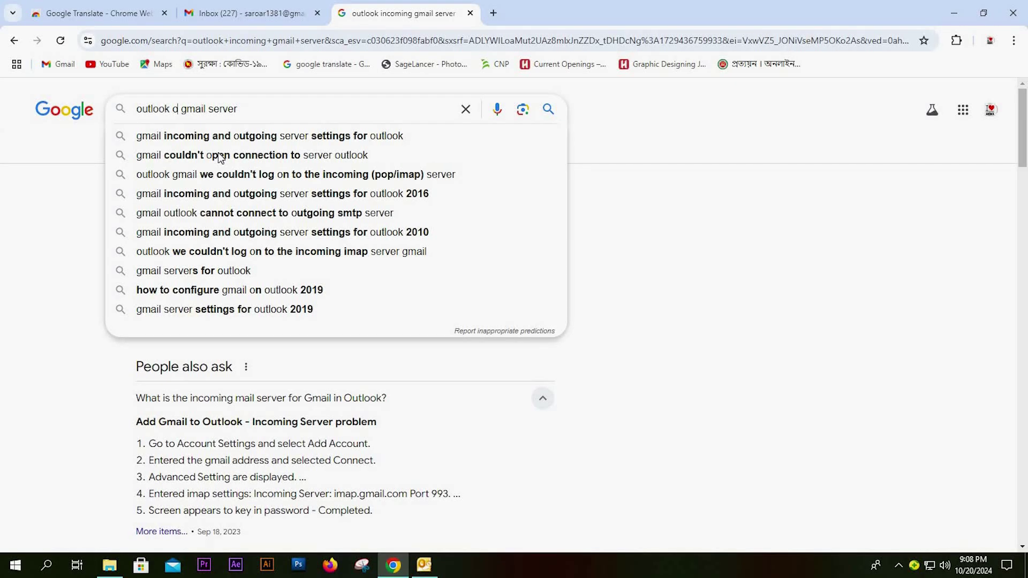
{"action": "type", "text": "ut"}
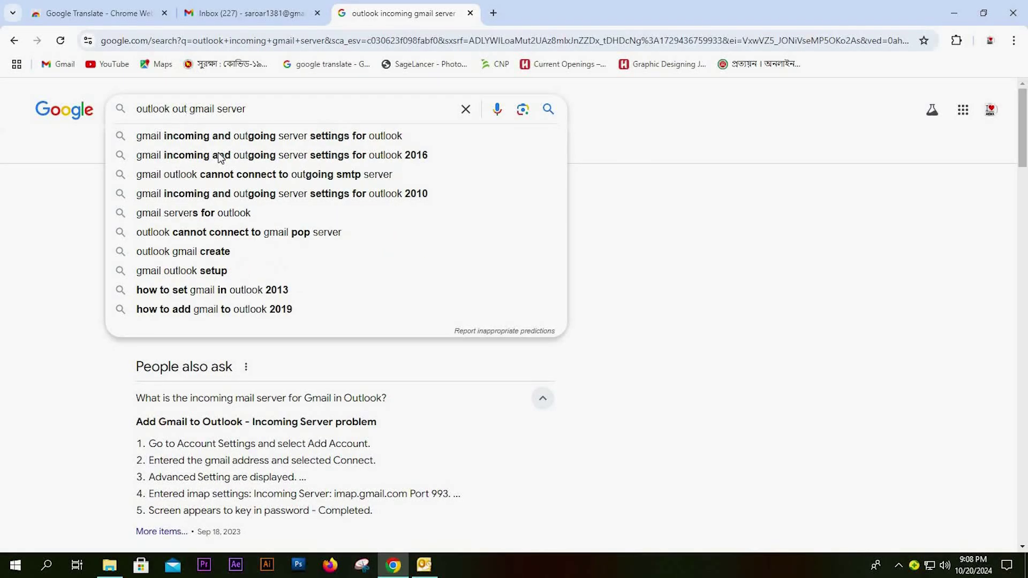
{"action": "left_click", "coordinate": [263, 142]}
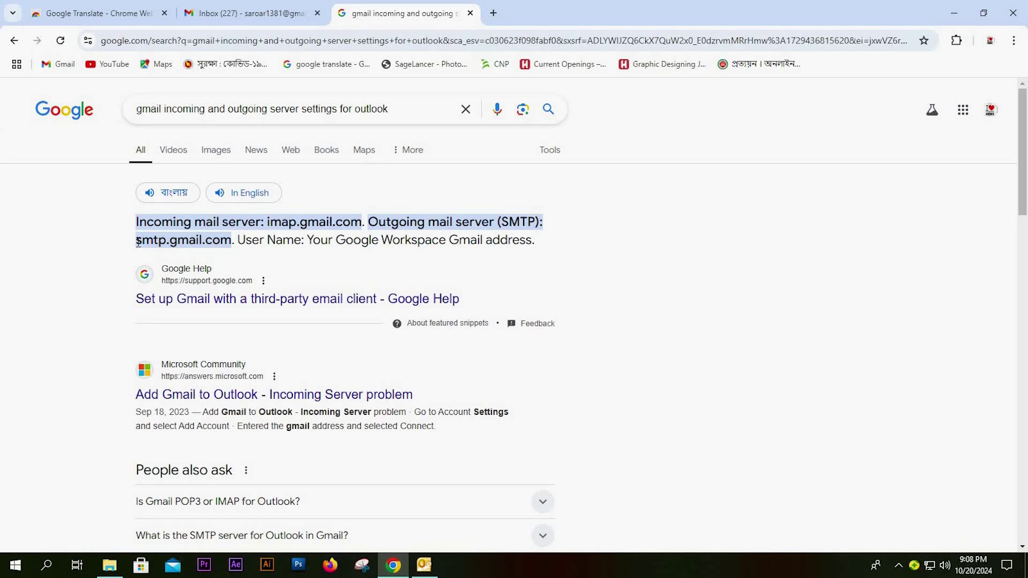
{"action": "left_click_drag", "start_coordinate": [137, 241], "coordinate": [230, 241]}
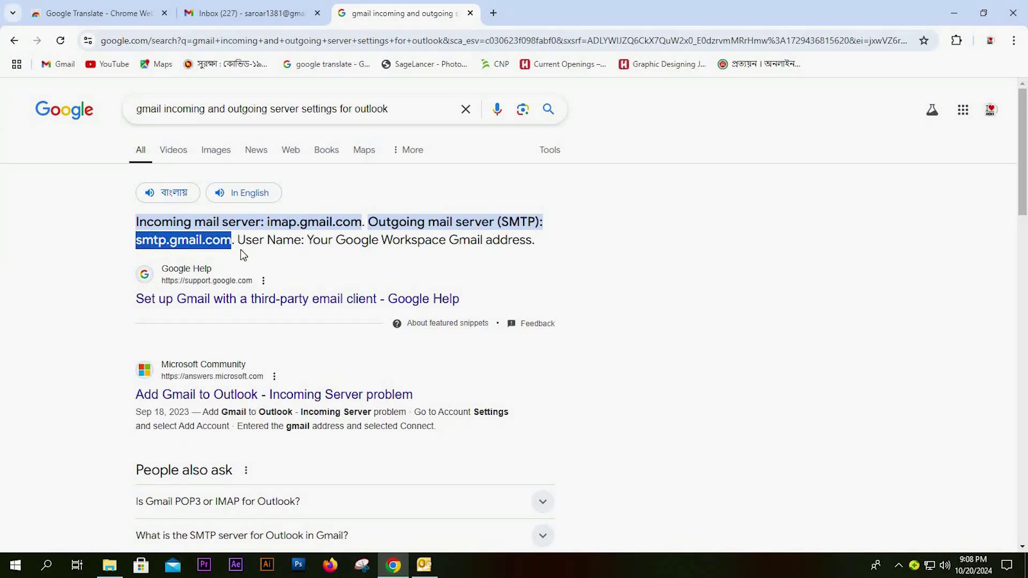
Step: Uncheck Test Account Settings, then step through Next and Finish to complete the account wizard
{"action": "left_click", "coordinate": [425, 564]}
{"action": "key", "text": "Tab"}
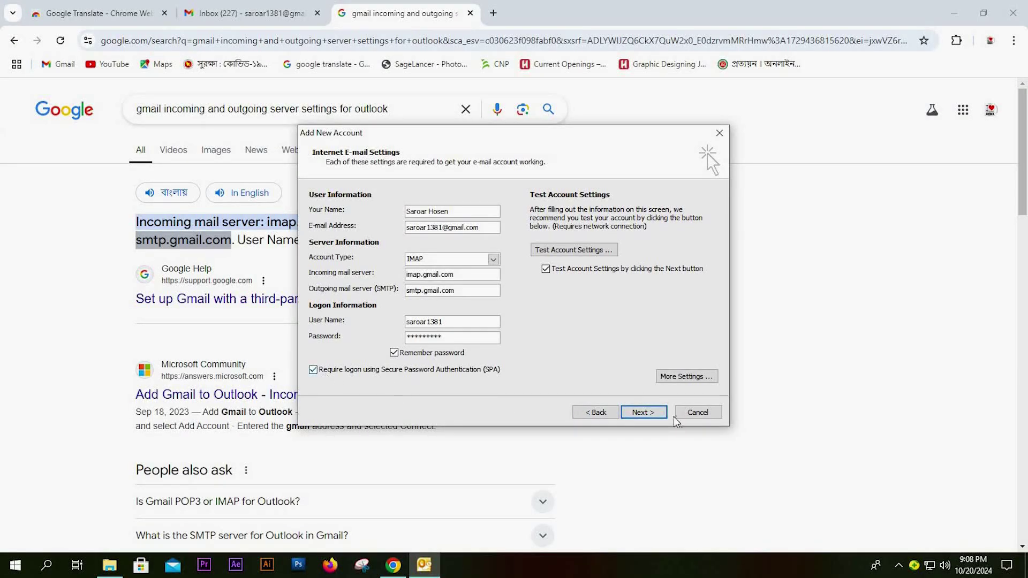
{"action": "left_click", "coordinate": [632, 413]}
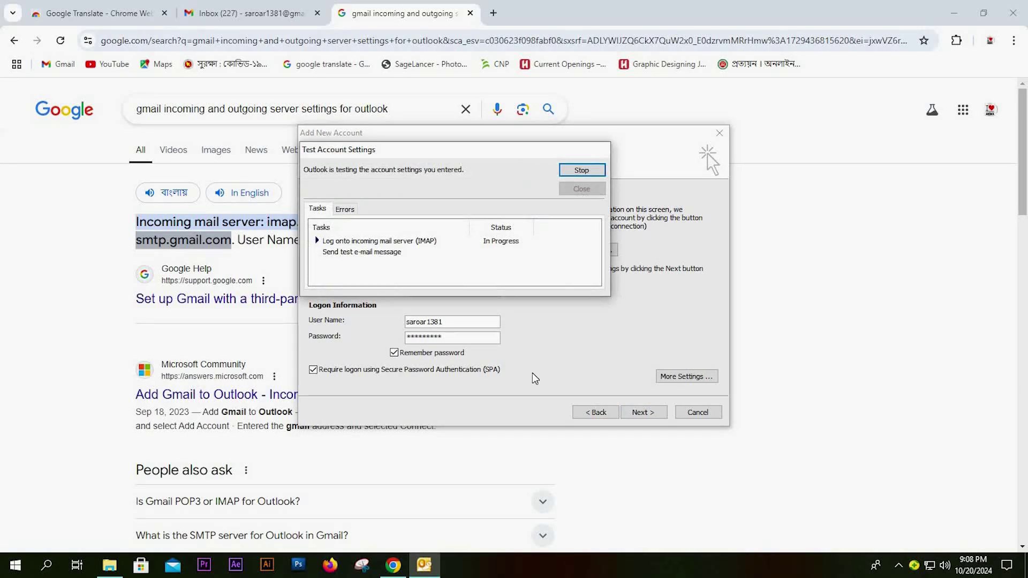
{"action": "left_click", "coordinate": [957, 18]}
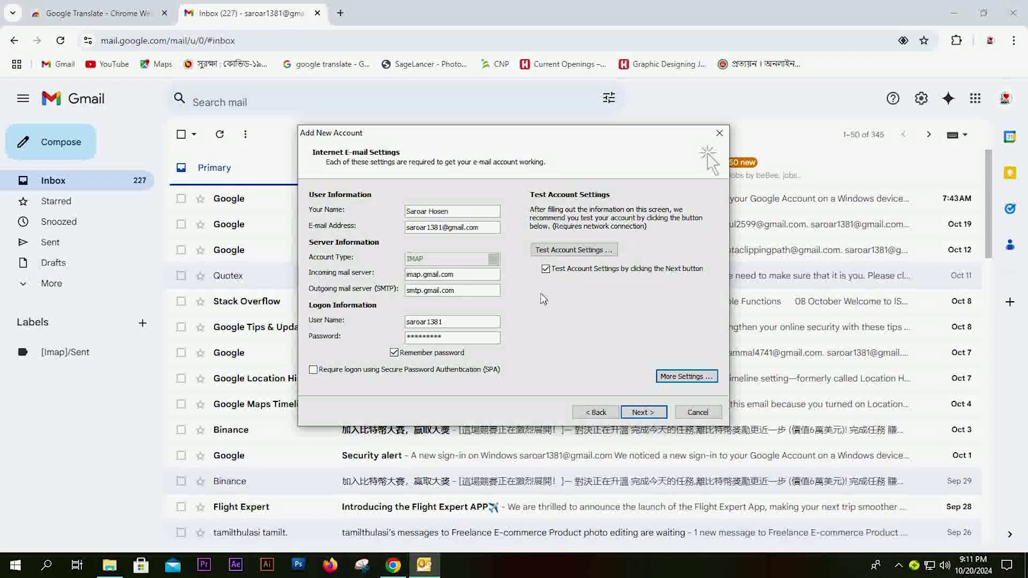
{"action": "left_click", "coordinate": [545, 270]}
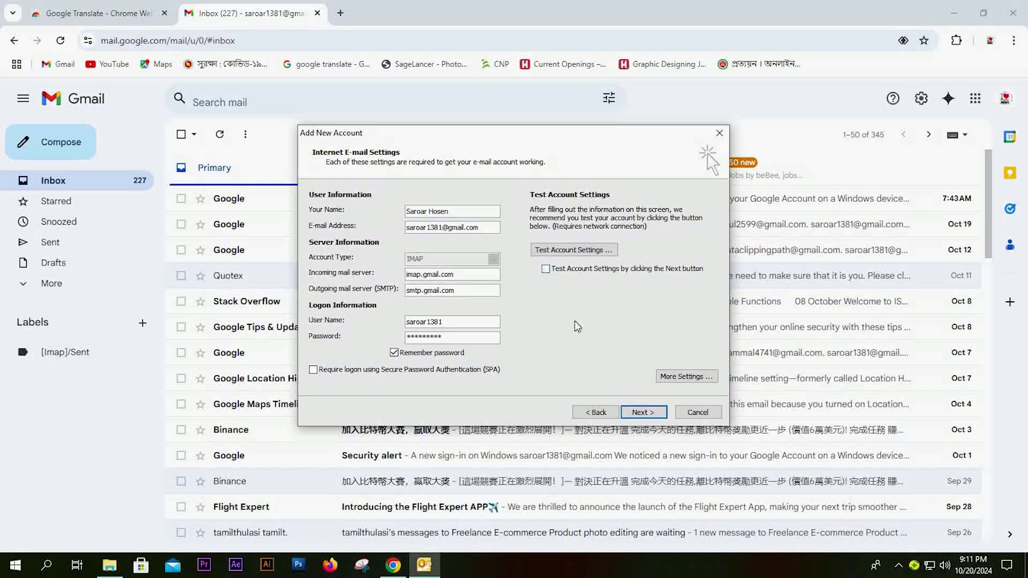
{"action": "left_click", "coordinate": [642, 412]}
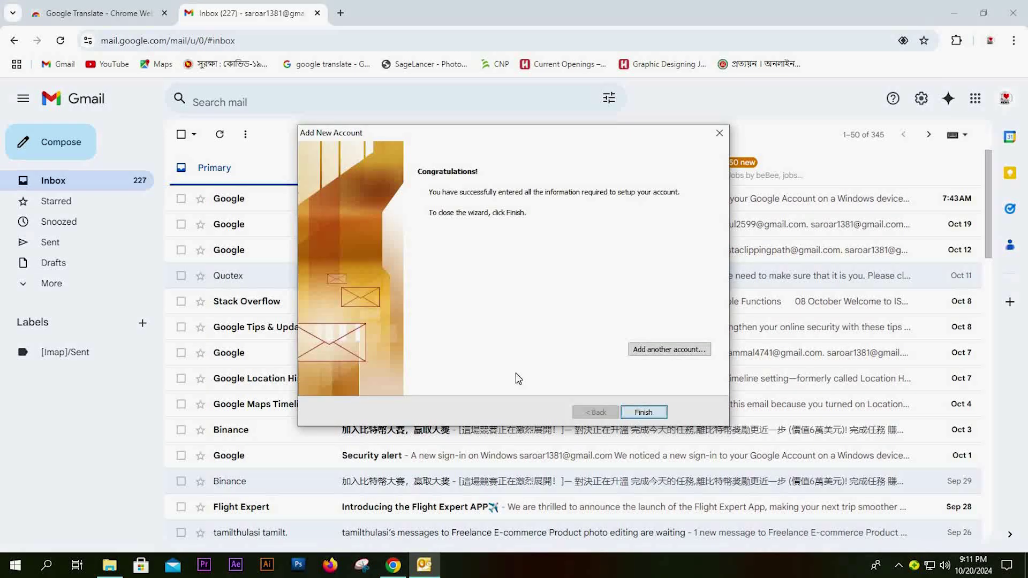
{"action": "left_click", "coordinate": [643, 412]}
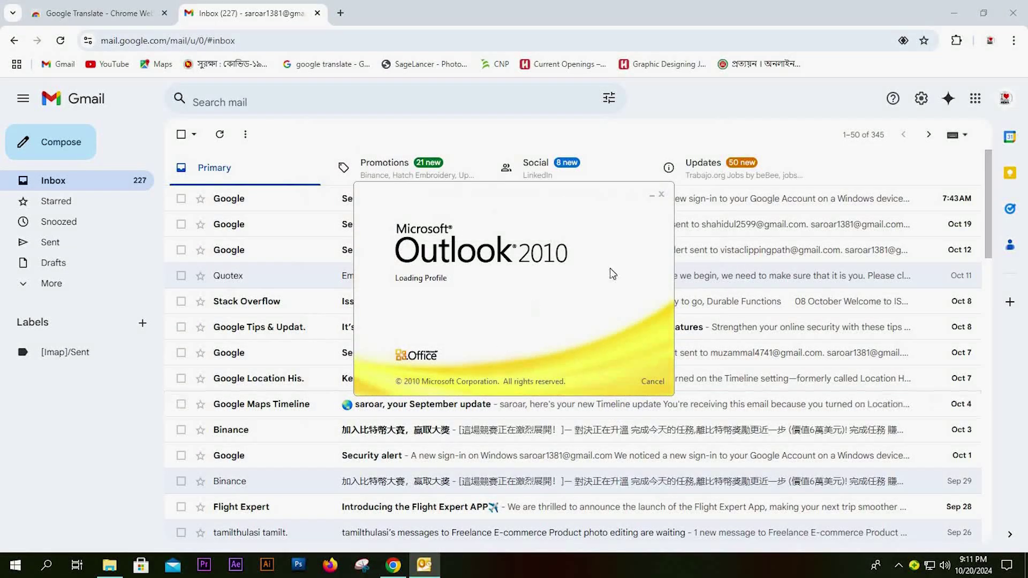
Step: Minimize Chrome and refresh the desktop twice while Outlook starts up
{"action": "left_click", "coordinate": [953, 11]}
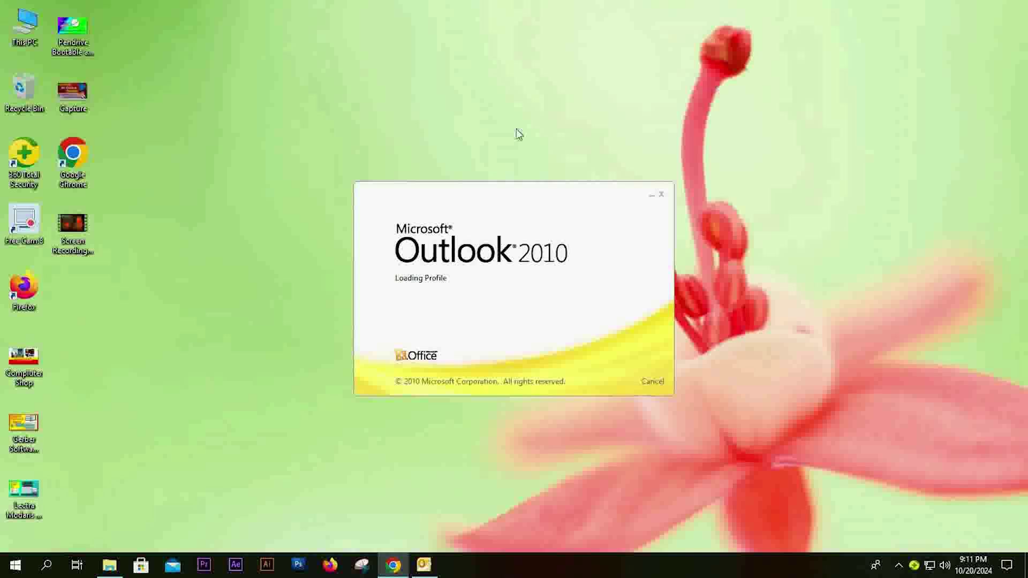
{"action": "right_click", "coordinate": [378, 91]}
{"action": "left_click", "coordinate": [425, 130]}
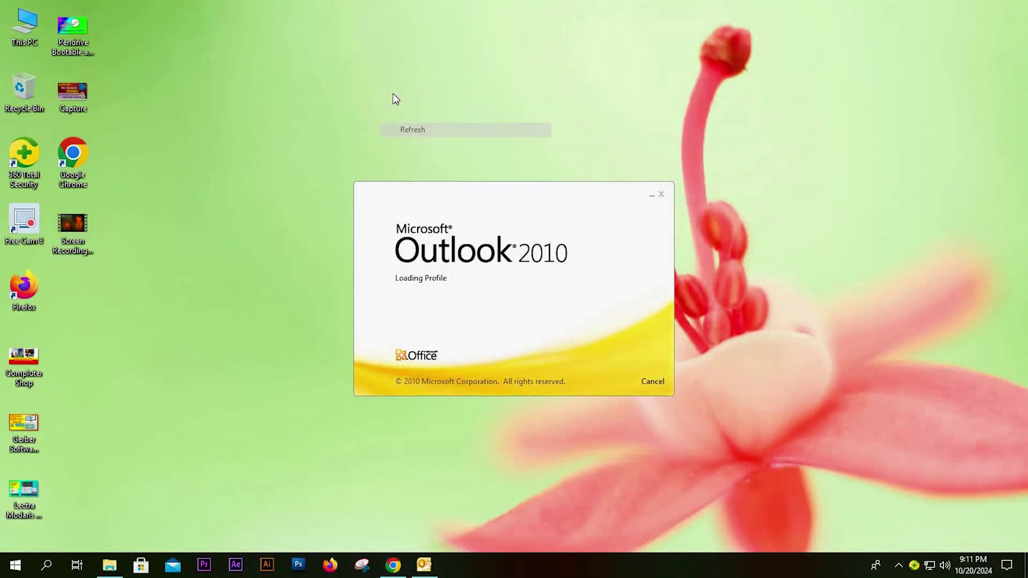
{"action": "right_click", "coordinate": [395, 95]}
{"action": "left_click", "coordinate": [427, 133]}
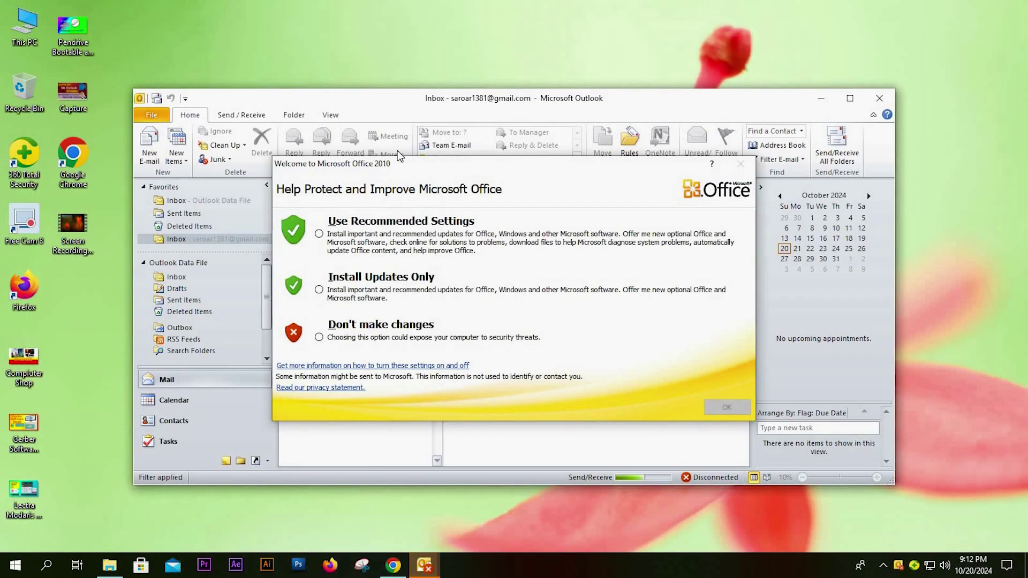
Step: Accept Use Recommended Settings, maximize the Outlook window, and try starting a new e-mail
{"action": "left_click", "coordinate": [319, 234]}
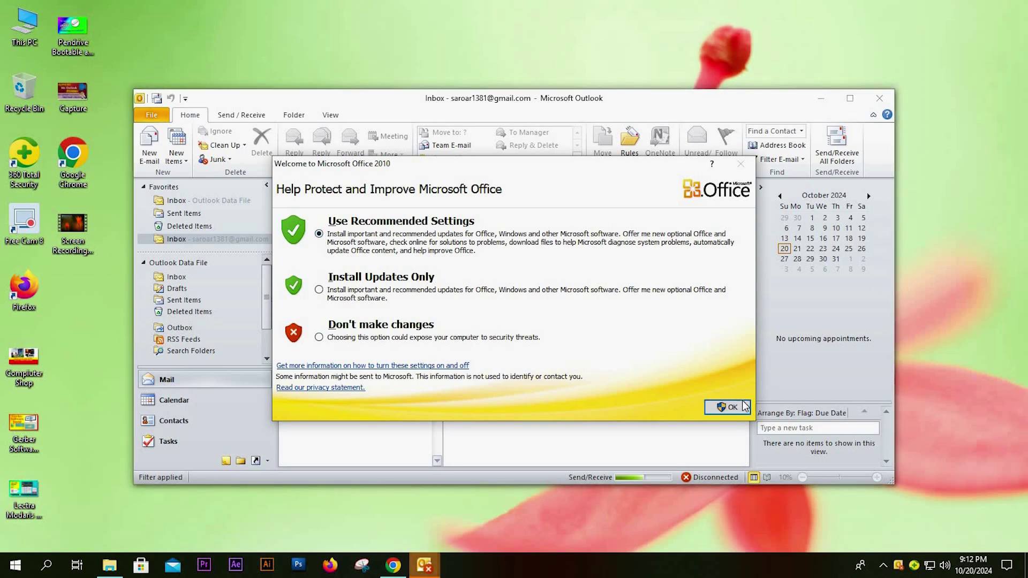
{"action": "left_click", "coordinate": [744, 410]}
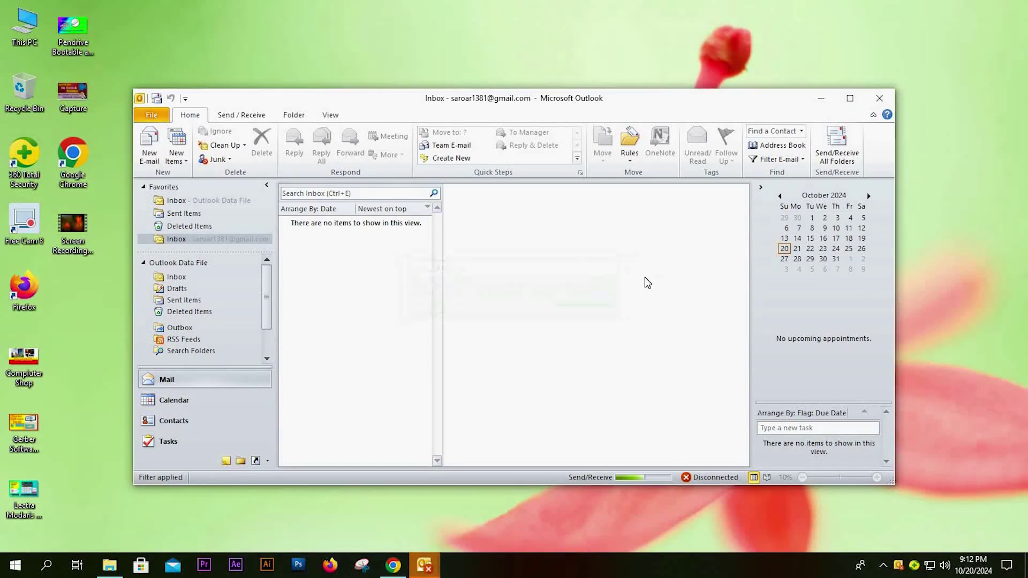
{"action": "left_click", "coordinate": [847, 100]}
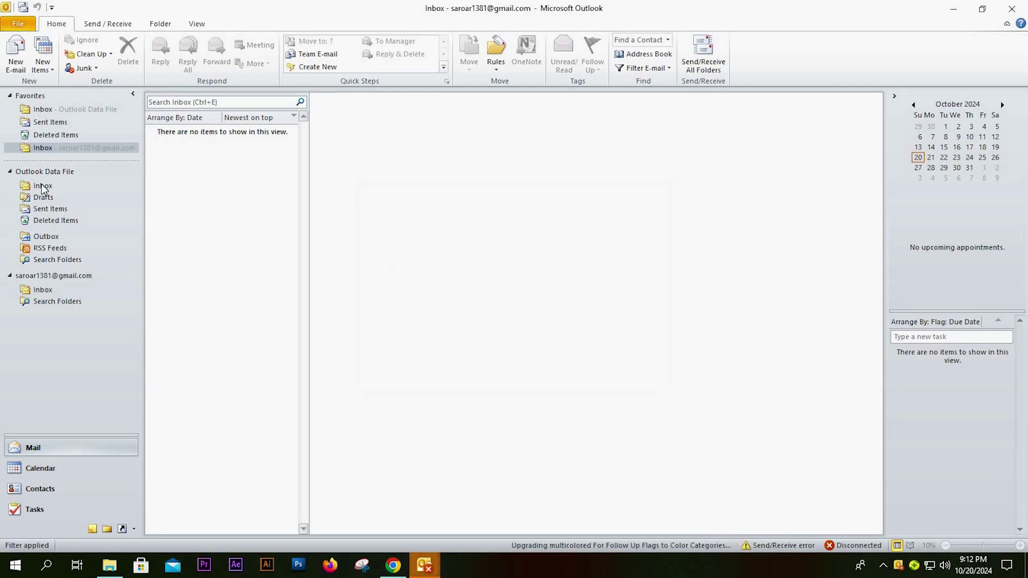
{"action": "left_click", "coordinate": [18, 58]}
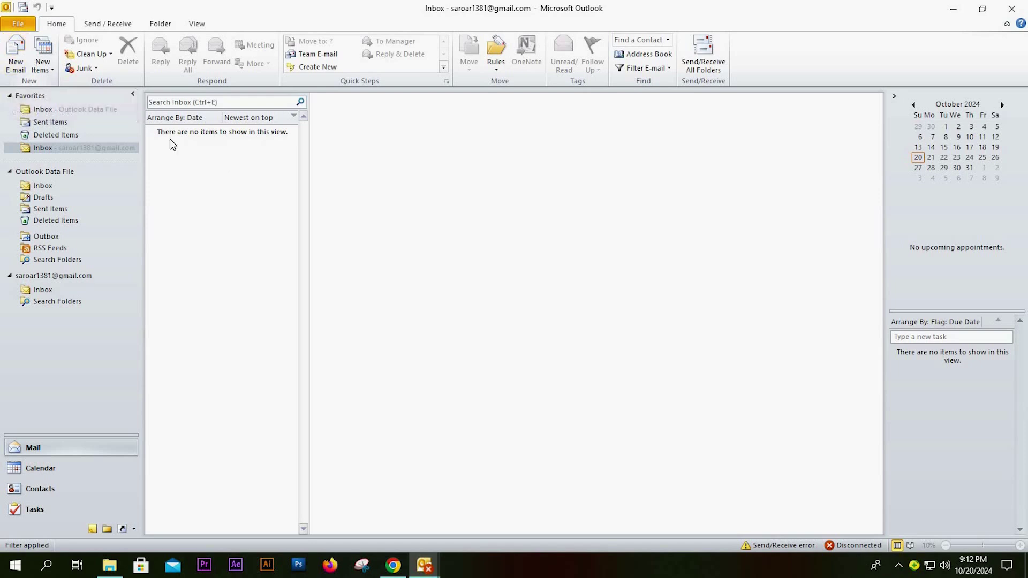
{"action": "left_click", "coordinate": [16, 54]}
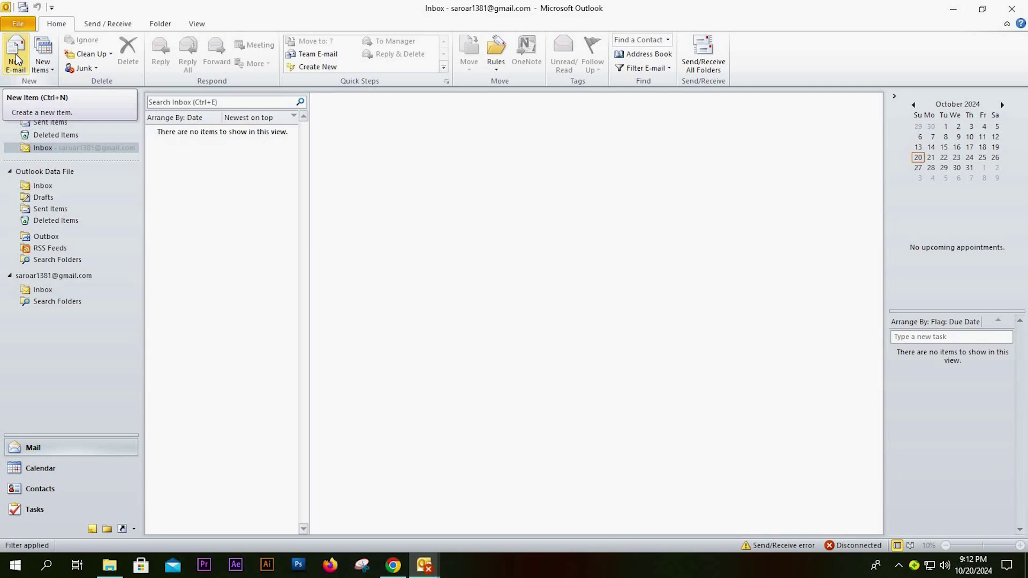
Step: Open a blank new message and put the cursor in its body with italic turned on
{"action": "left_click", "coordinate": [16, 59]}
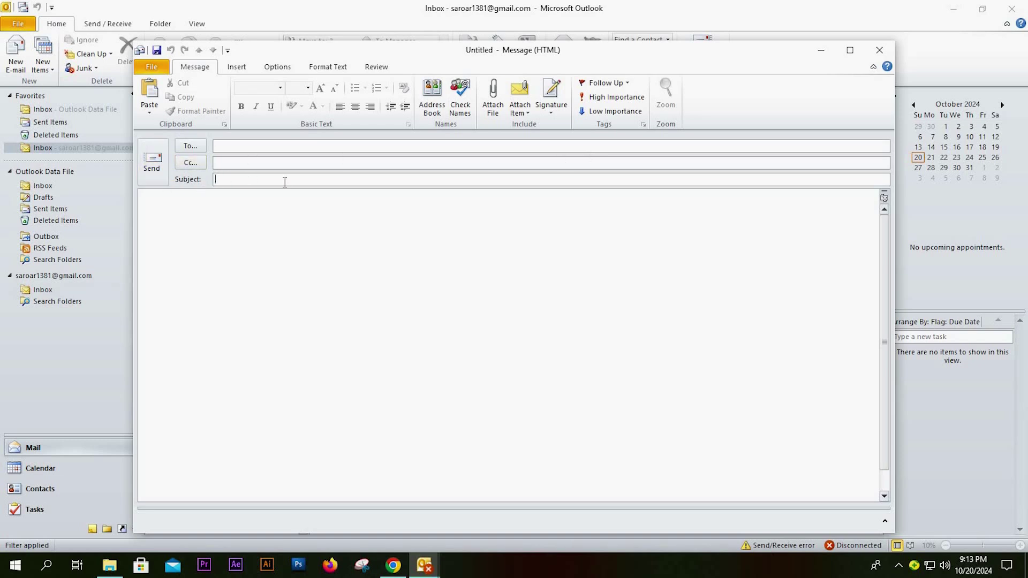
{"action": "left_click", "coordinate": [255, 203]}
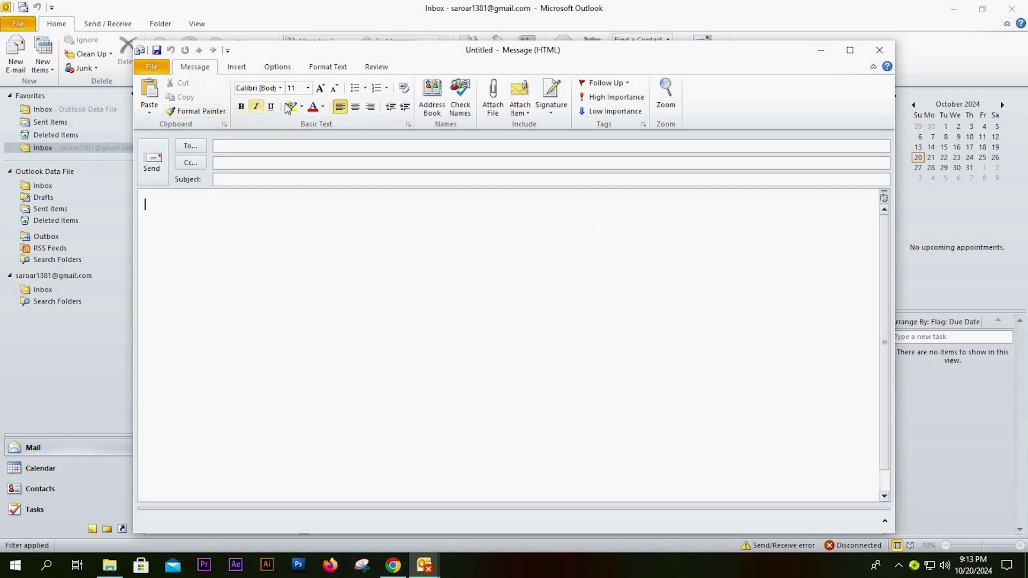
{"action": "left_click", "coordinate": [256, 107]}
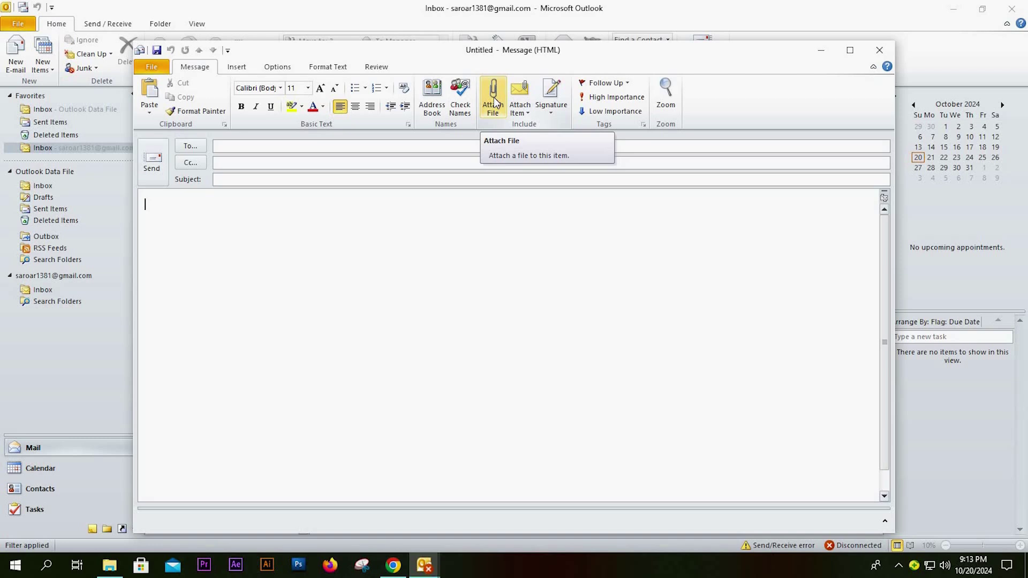
Step: Attach Compiuter Shop.jpg from the Desktop to the message
{"action": "left_click", "coordinate": [494, 98]}
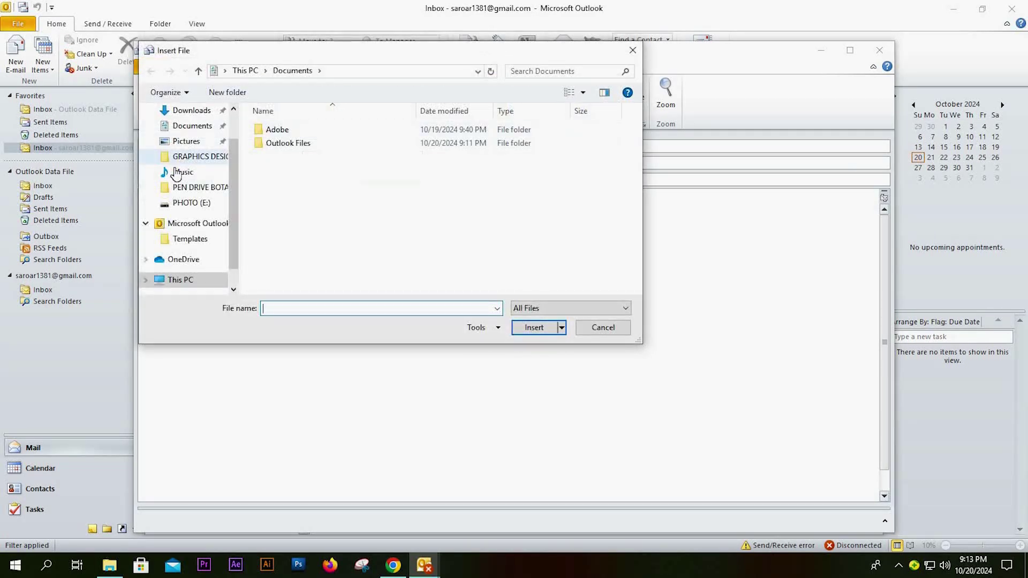
{"action": "mouse_move", "coordinate": [188, 200]}
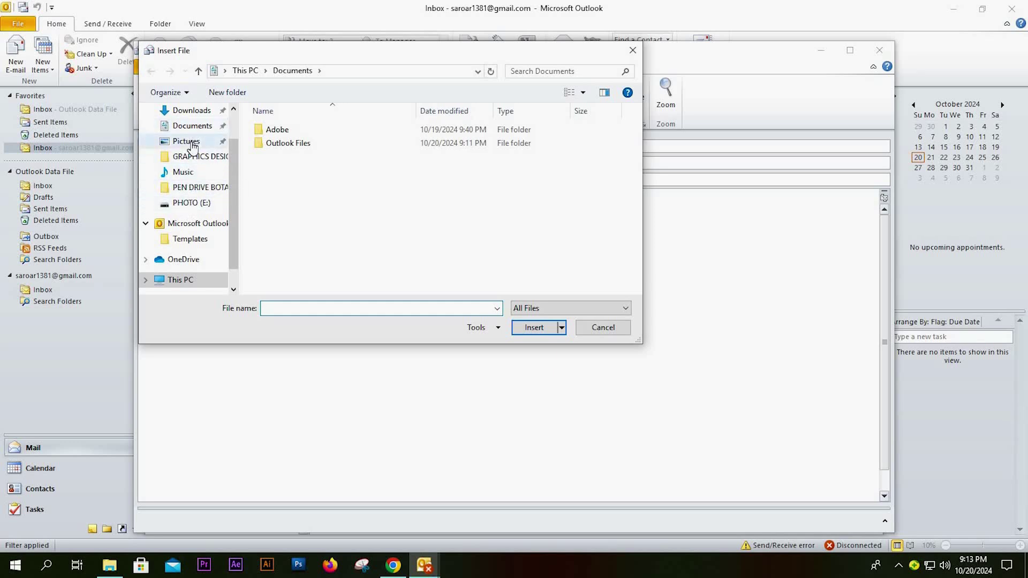
{"action": "left_click", "coordinate": [194, 140]}
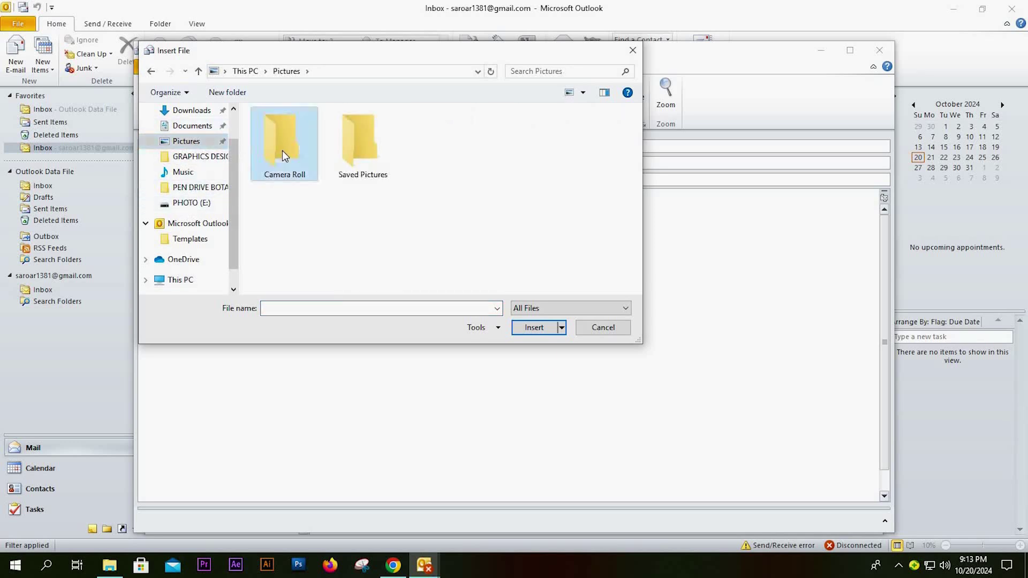
{"action": "double_click", "coordinate": [369, 149]}
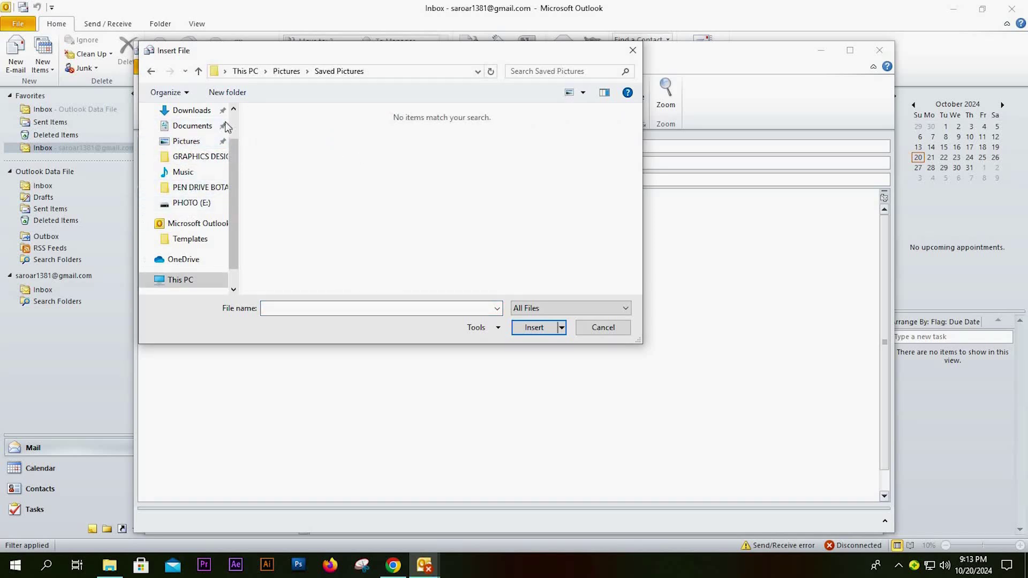
{"action": "left_click", "coordinate": [151, 72]}
{"action": "double_click", "coordinate": [279, 132]}
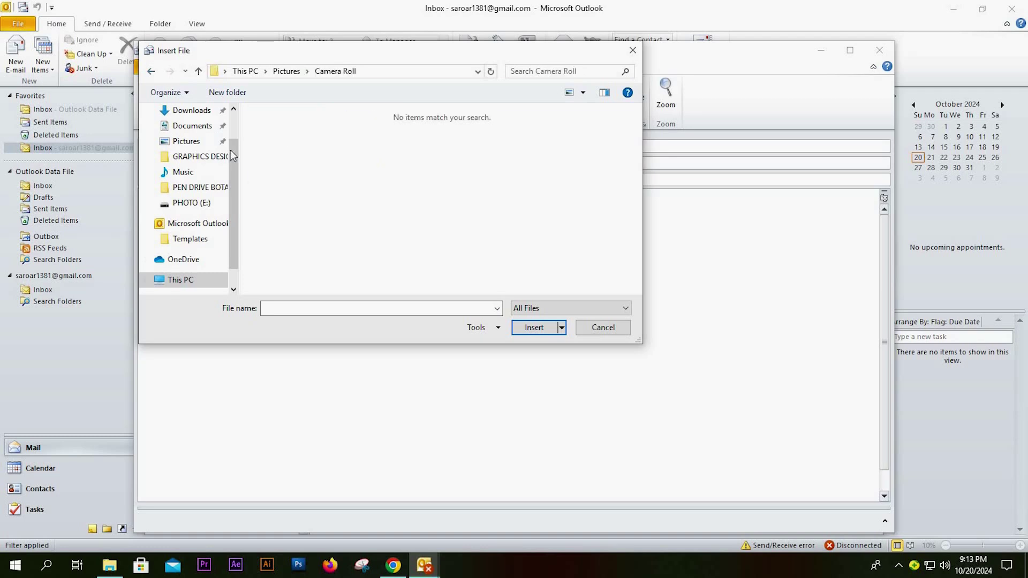
{"action": "left_click", "coordinate": [185, 141]}
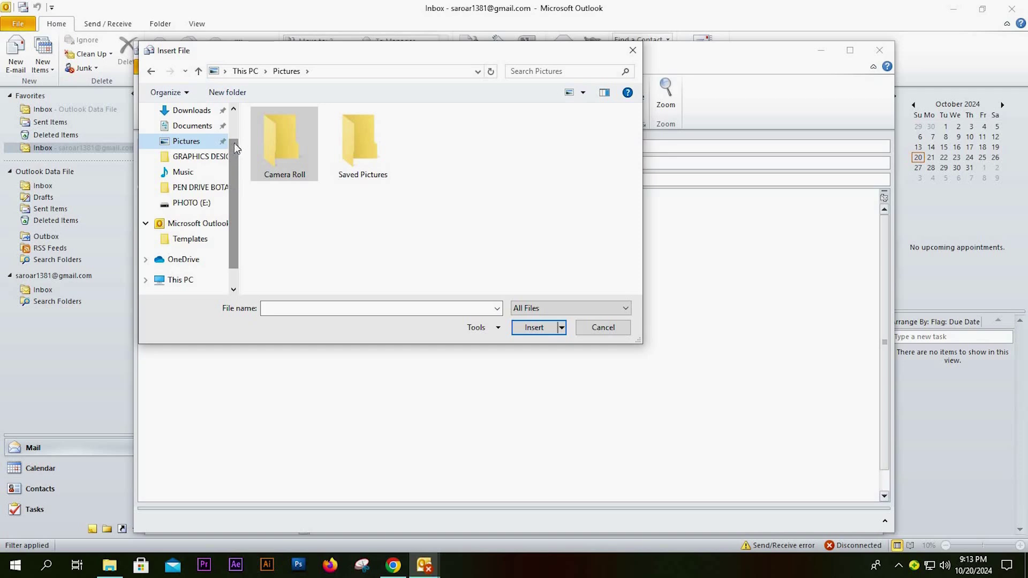
{"action": "scroll", "coordinate": [233, 143], "scroll_direction": "up", "scroll_amount": 1}
{"action": "left_click", "coordinate": [189, 137]}
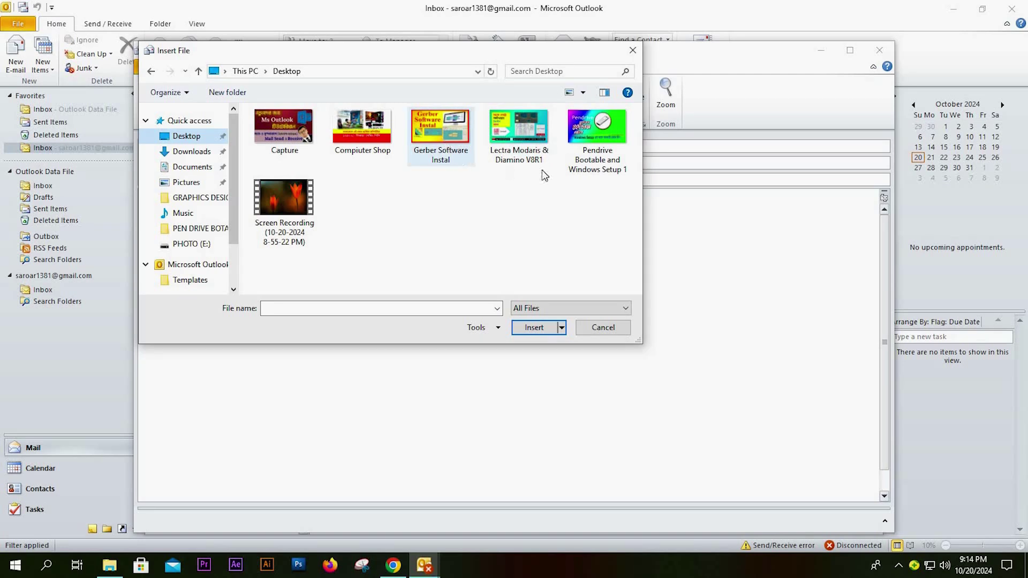
{"action": "left_click", "coordinate": [365, 146]}
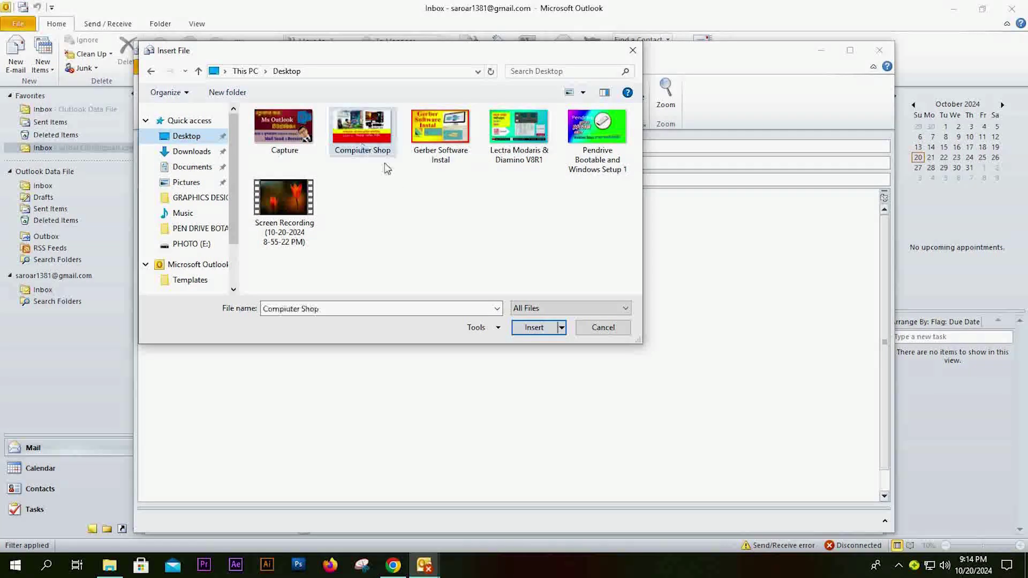
{"action": "left_click", "coordinate": [533, 328]}
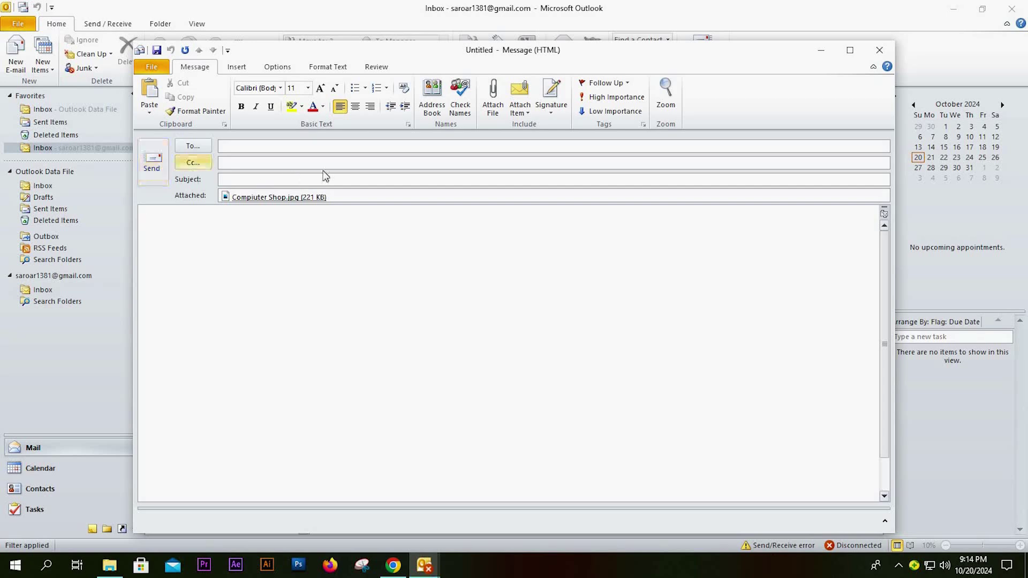
Step: Discard the message unsaved, run Send/Receive All Folders, and open the Send/Receive Groups list
{"action": "left_click", "coordinate": [880, 57]}
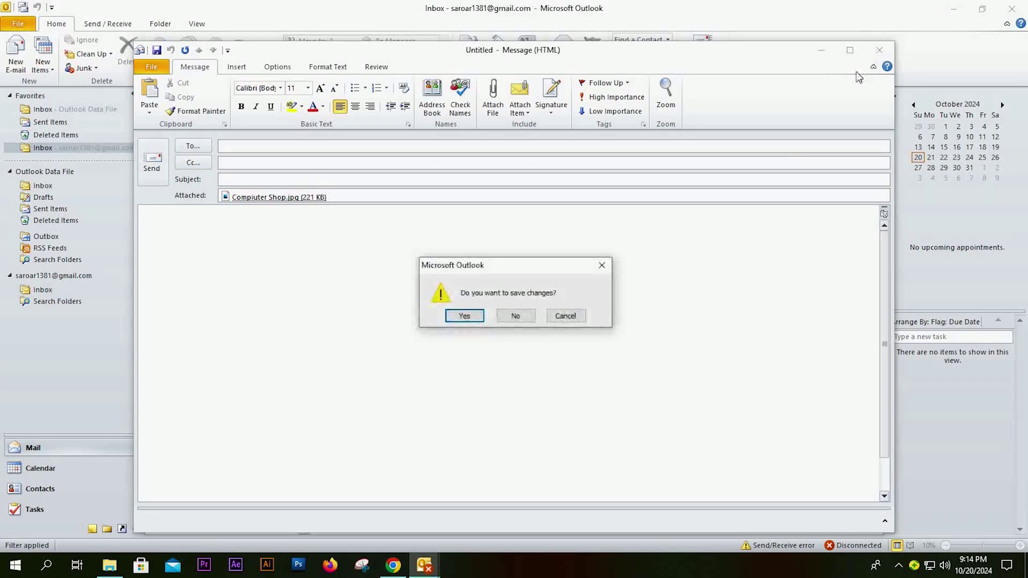
{"action": "left_click", "coordinate": [509, 315]}
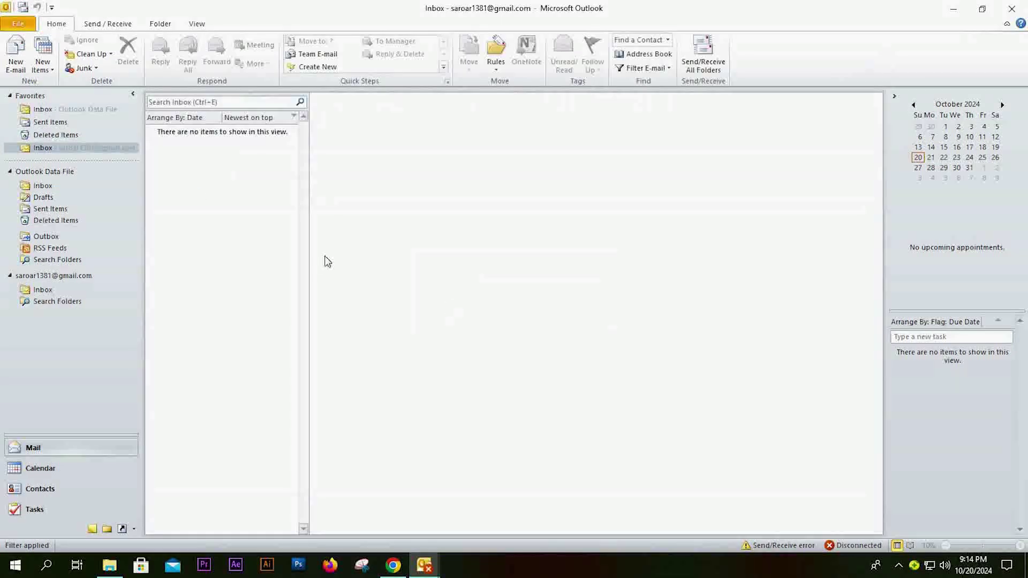
{"action": "left_click", "coordinate": [108, 25]}
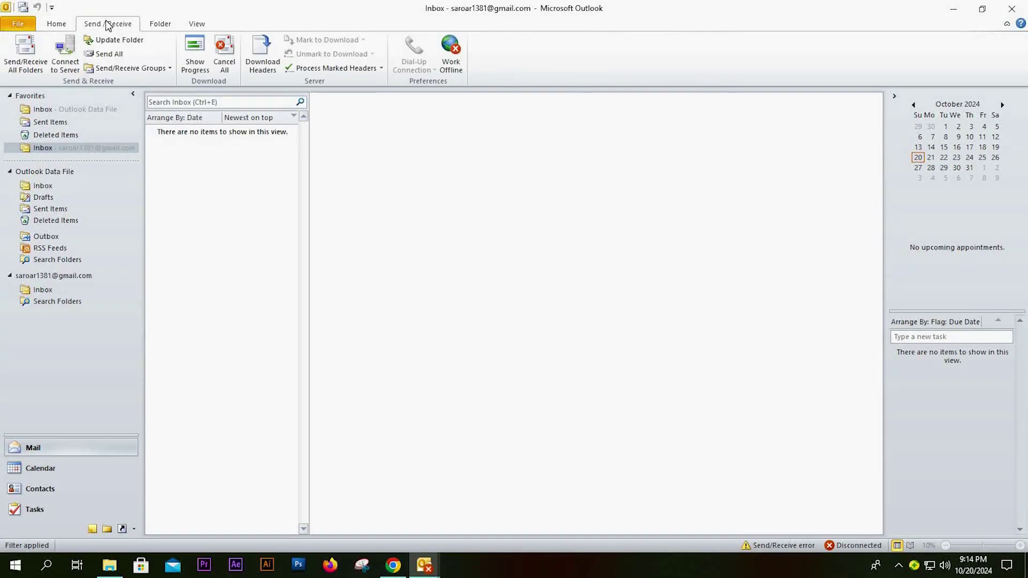
{"action": "left_click", "coordinate": [34, 68]}
{"action": "left_click", "coordinate": [26, 54]}
{"action": "left_click", "coordinate": [170, 69]}
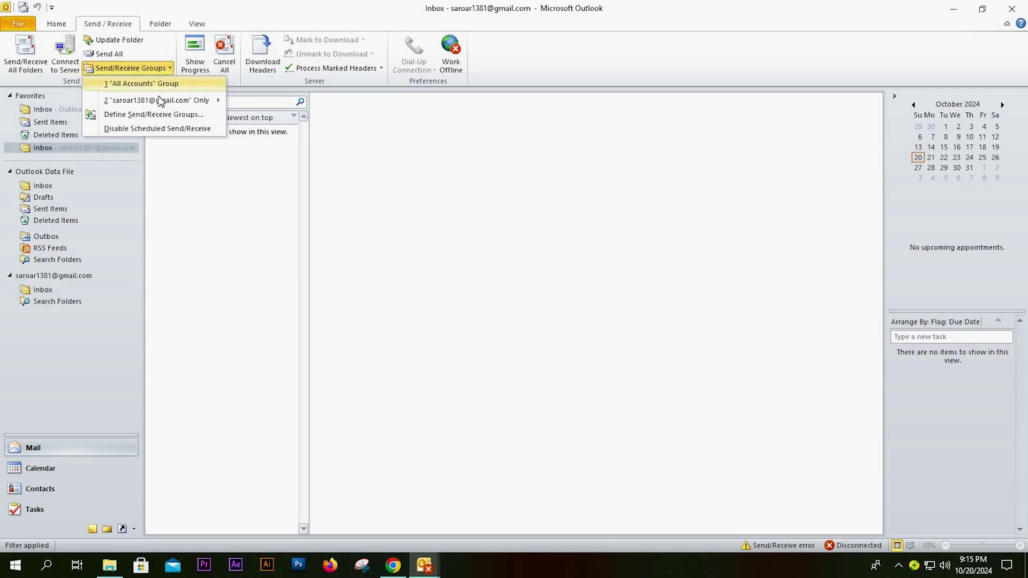
{"action": "mouse_move", "coordinate": [158, 100]}
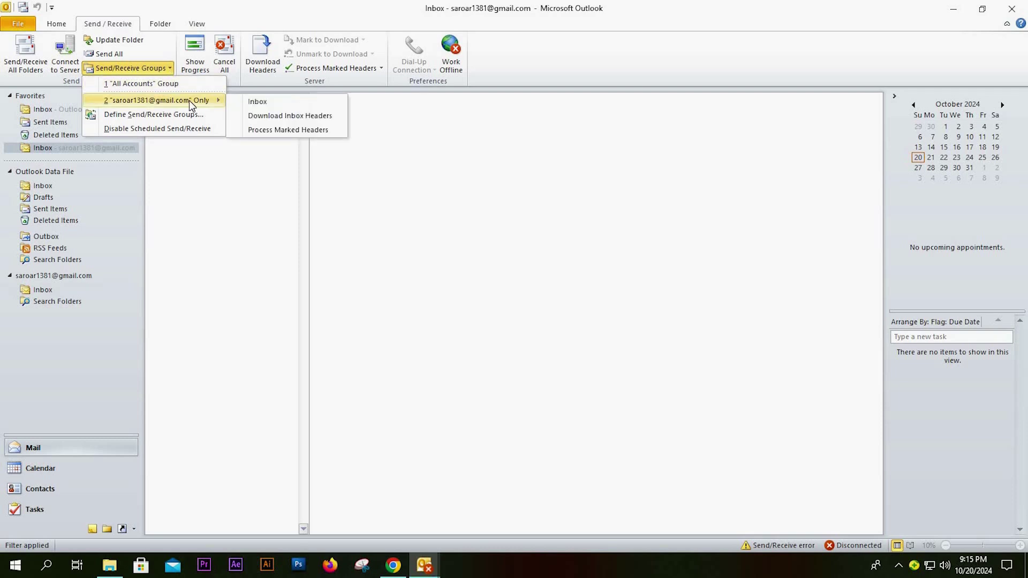
Step: Send/receive only the Gmail account's Inbox, then Cancel All after the 0x800CCC0E connection error
{"action": "left_click", "coordinate": [255, 102]}
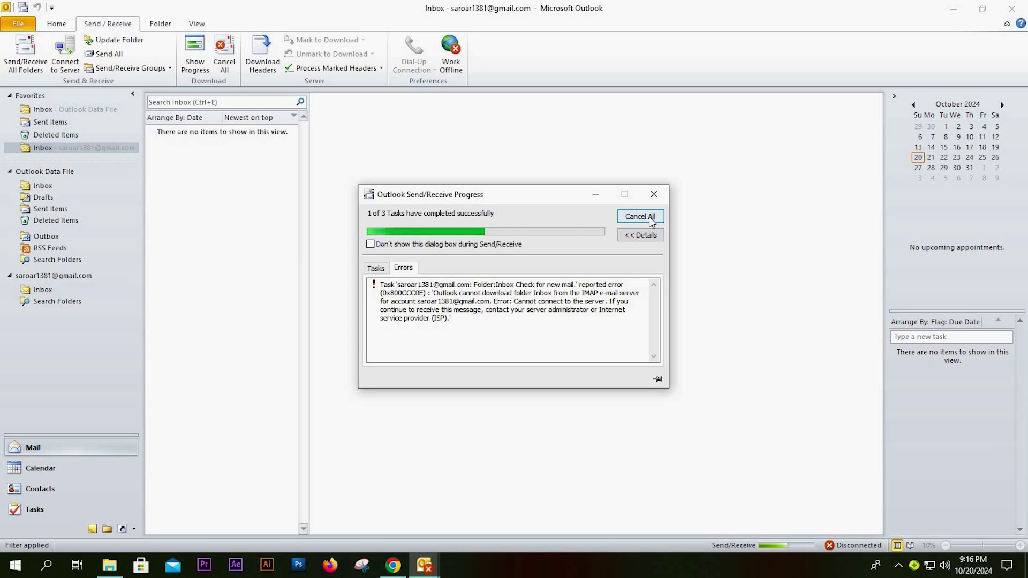
{"action": "left_click", "coordinate": [639, 216]}
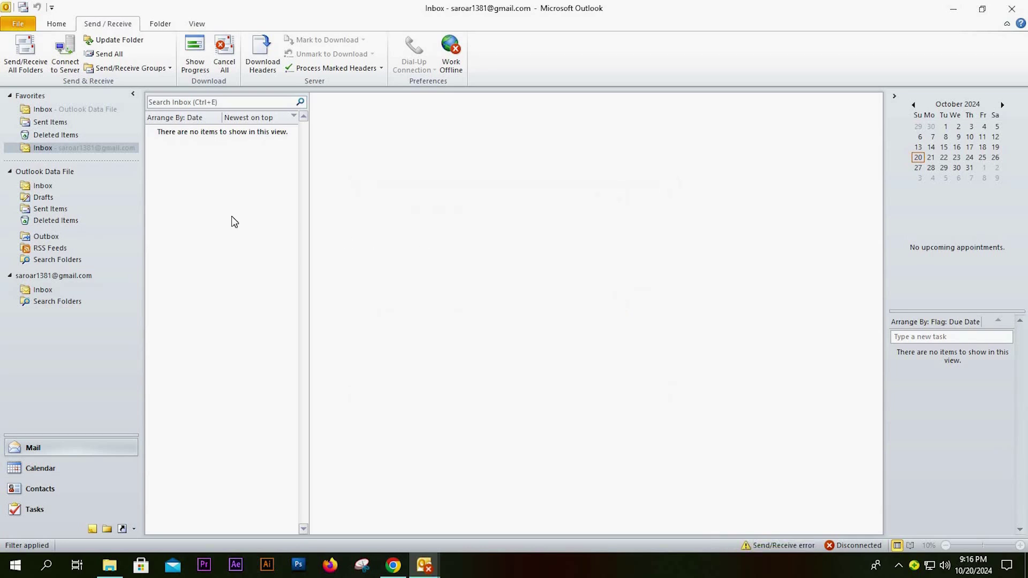